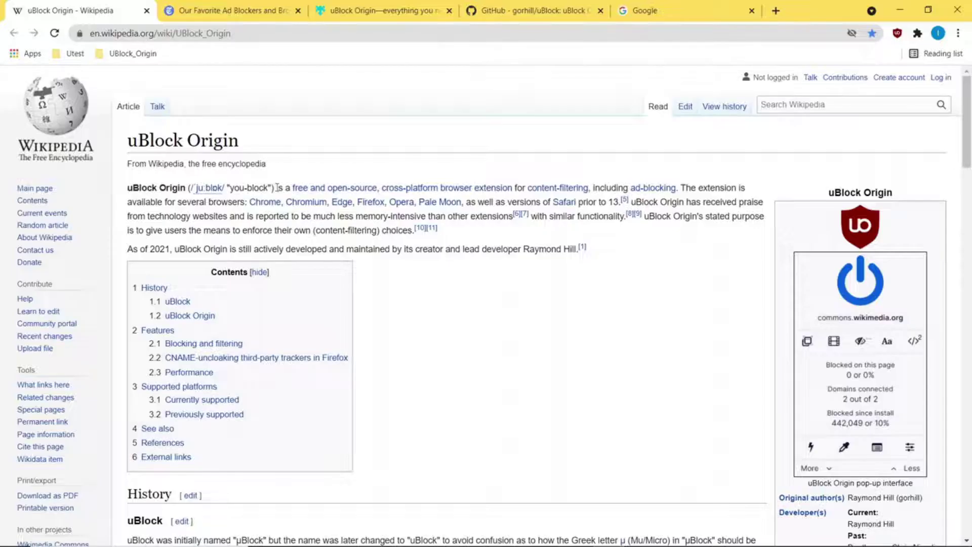
- Highlight the uBlock Origin Wikipedia article's opening sentence, then move to the Wirecutter ad blocker review
left_click_drag(277, 187, 681, 188)
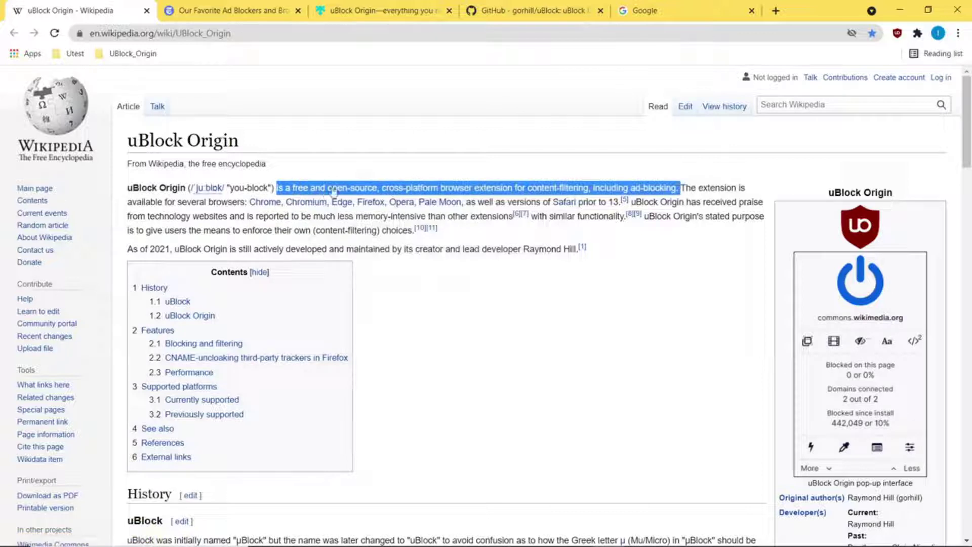
mouse_move(476, 196)
left_click(231, 14)
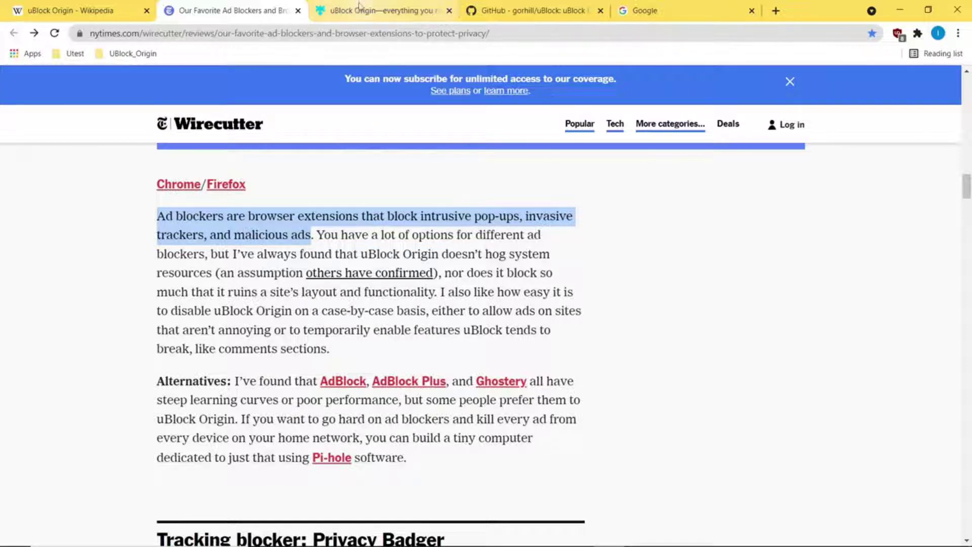
- Bring up the Mozilla blog post on uBlock Origin at its malware protection section
left_click(377, 11)
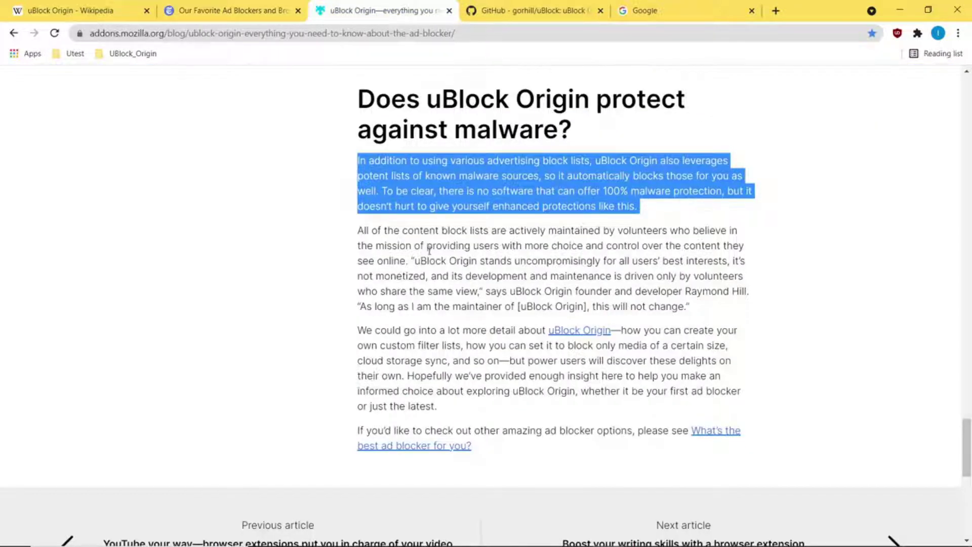
scroll(663, 256, "up", 2)
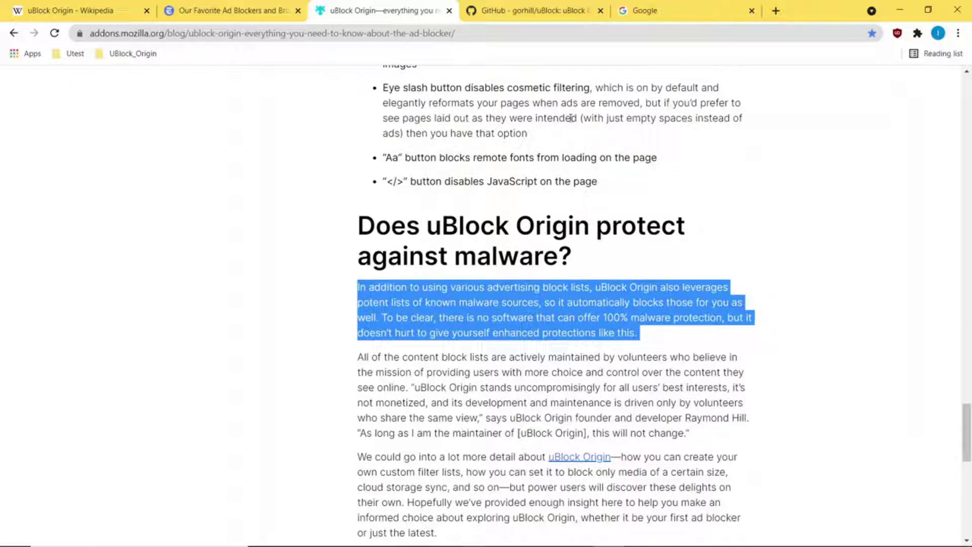
- Show the uBlock GitHub README's note against other content blockers, then go to Google's homepage
left_click(545, 11)
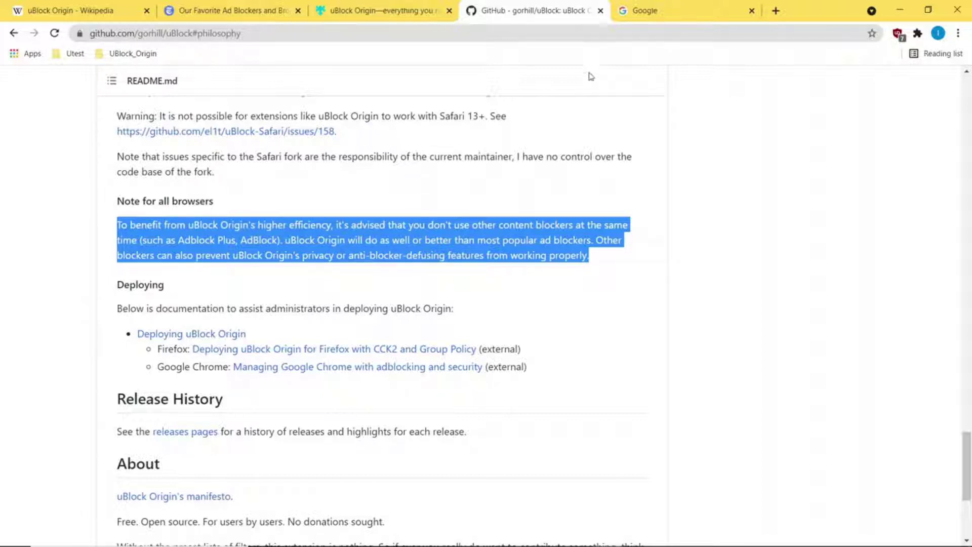
left_click(661, 15)
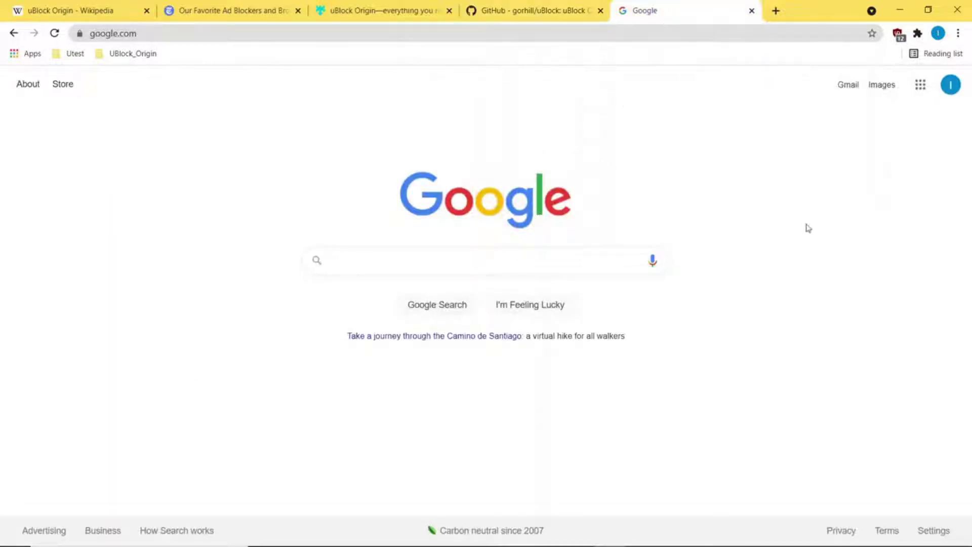
- Uninstall uBlock Origin from Chrome through its toolbar icon's Remove from Chrome option
right_click(899, 35)
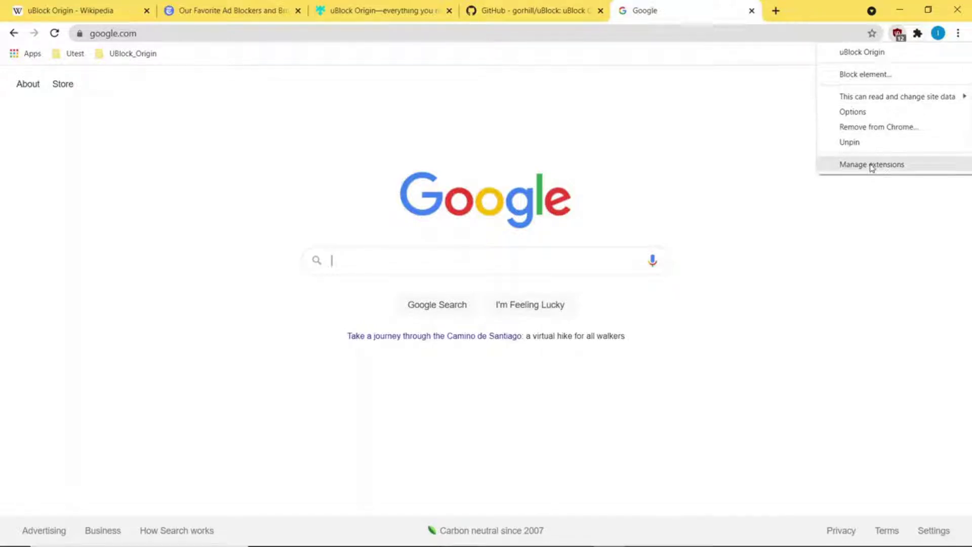
left_click(875, 129)
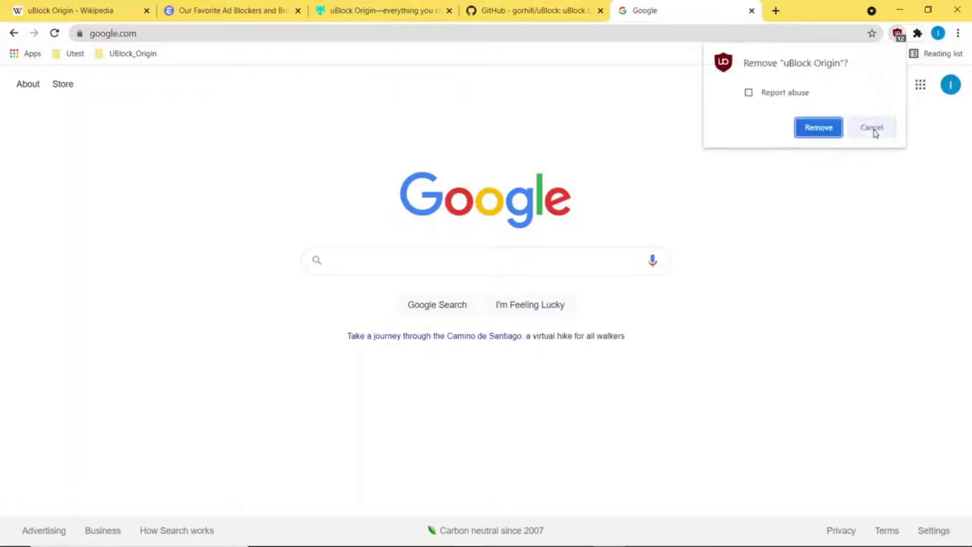
left_click(810, 130)
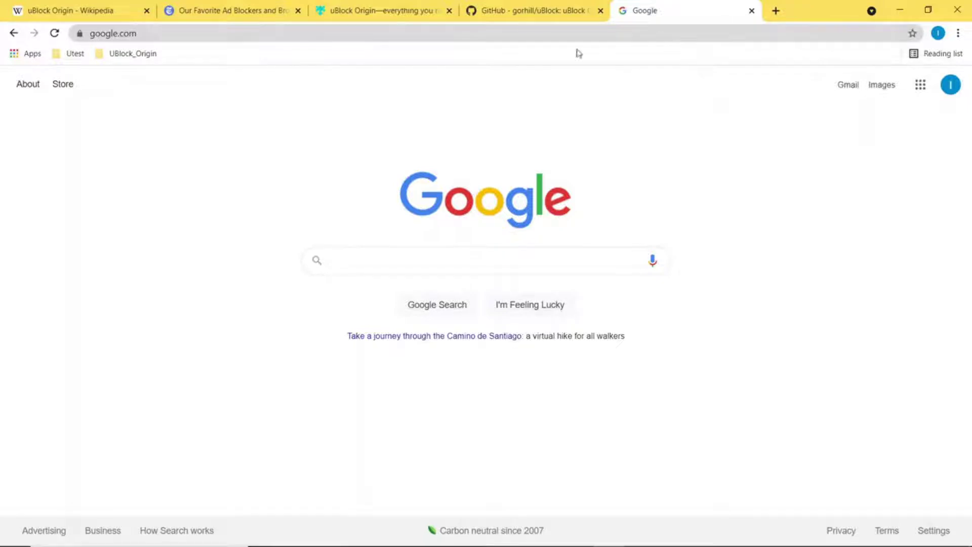
- Search Google for 'chrome extensions' and open the Chrome Web Store Extensions page
left_click(449, 37)
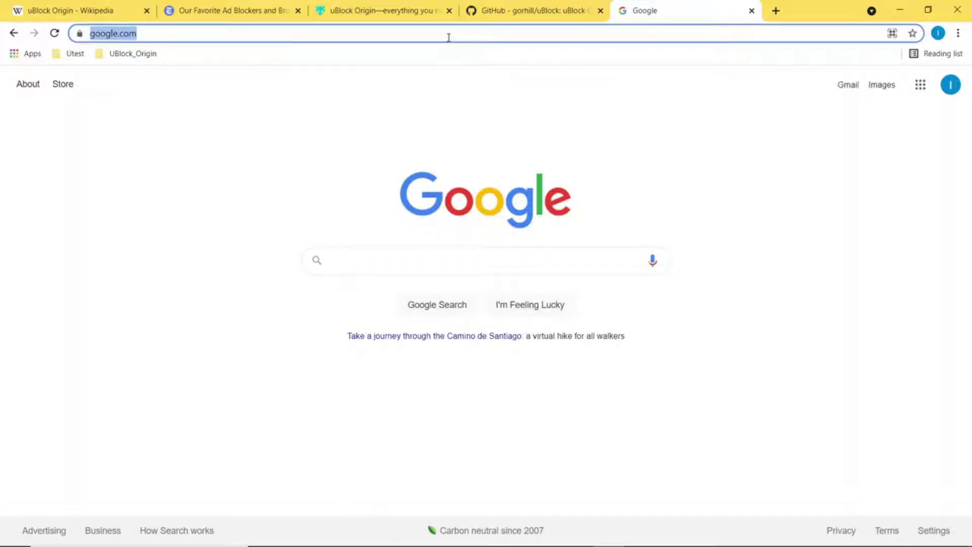
type("c")
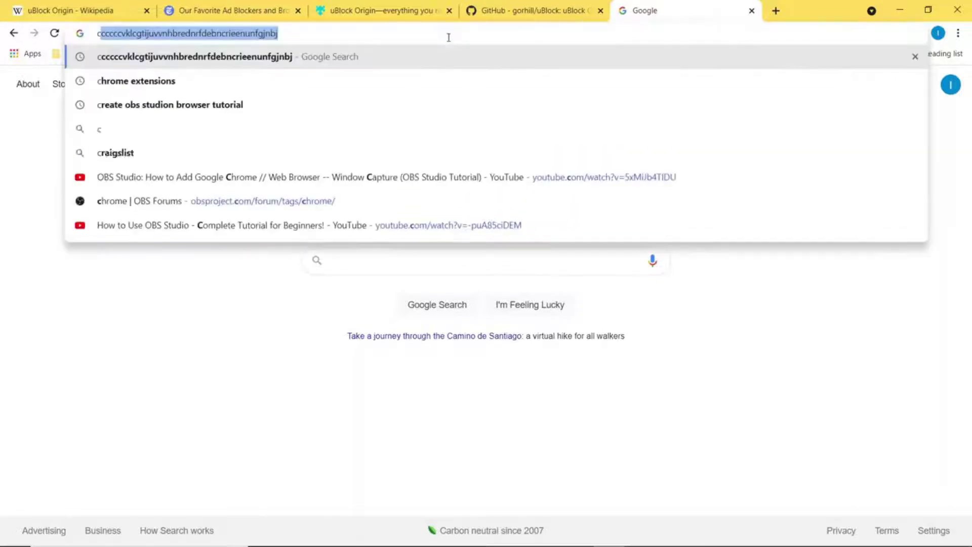
type("hro")
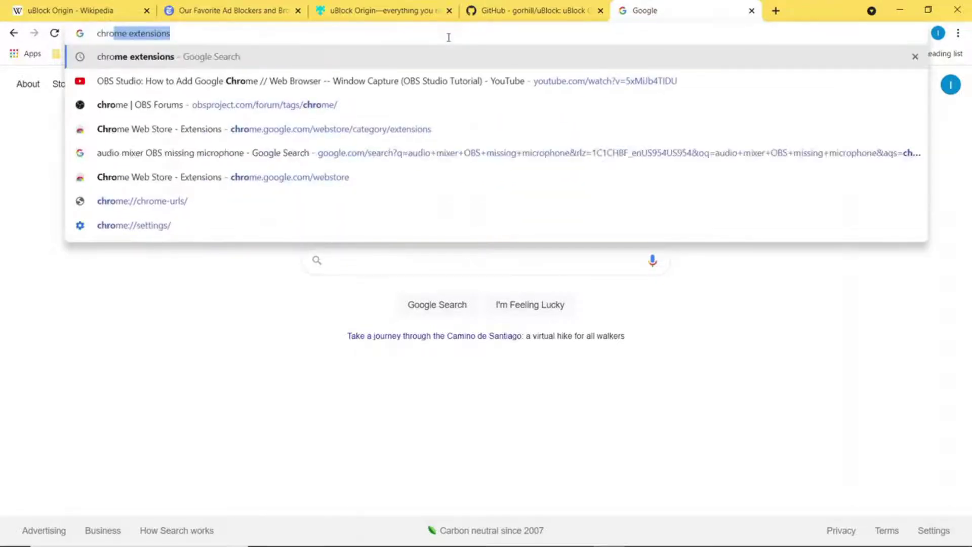
key("Return")
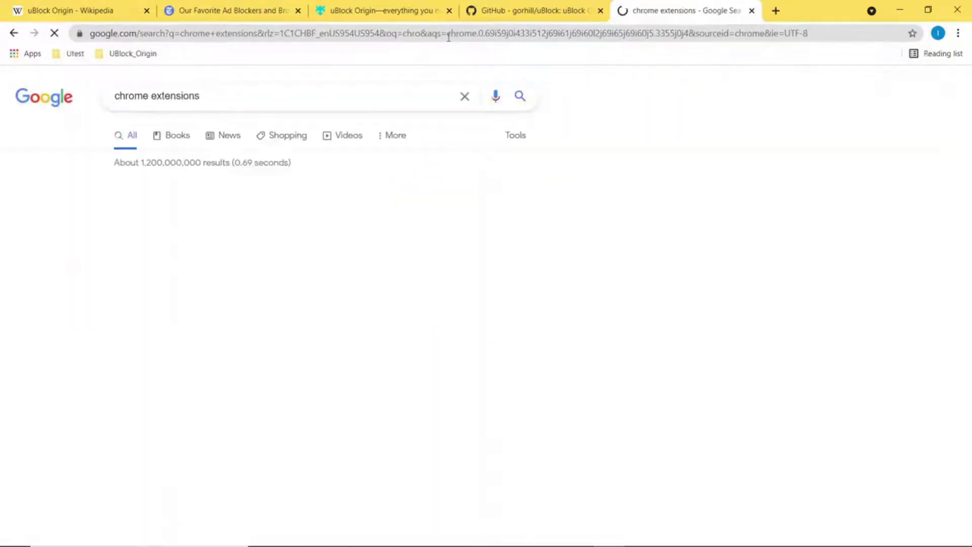
left_click(153, 253)
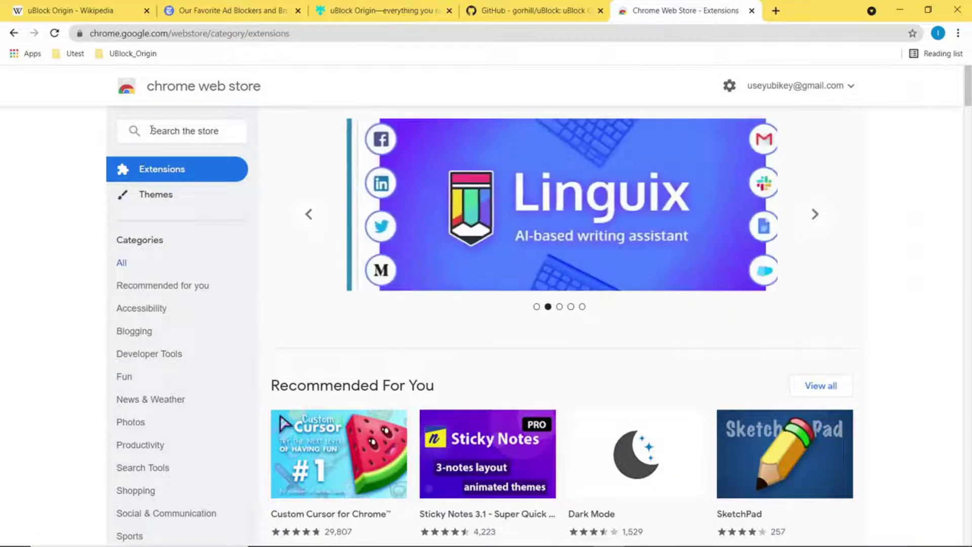
left_click(153, 132)
- Search the store for 'ublock' and add the uBlock Origin extension to Chrome
type("ublock")
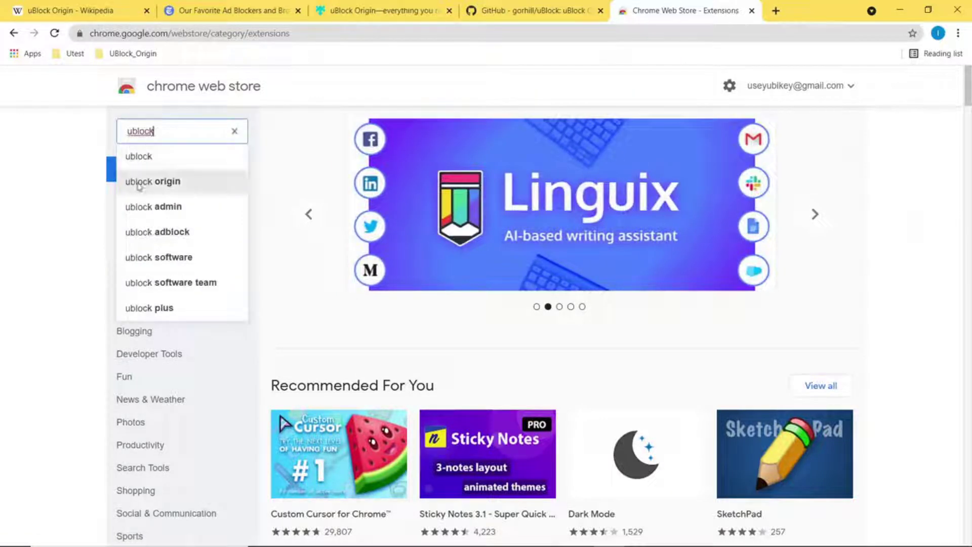
left_click(139, 183)
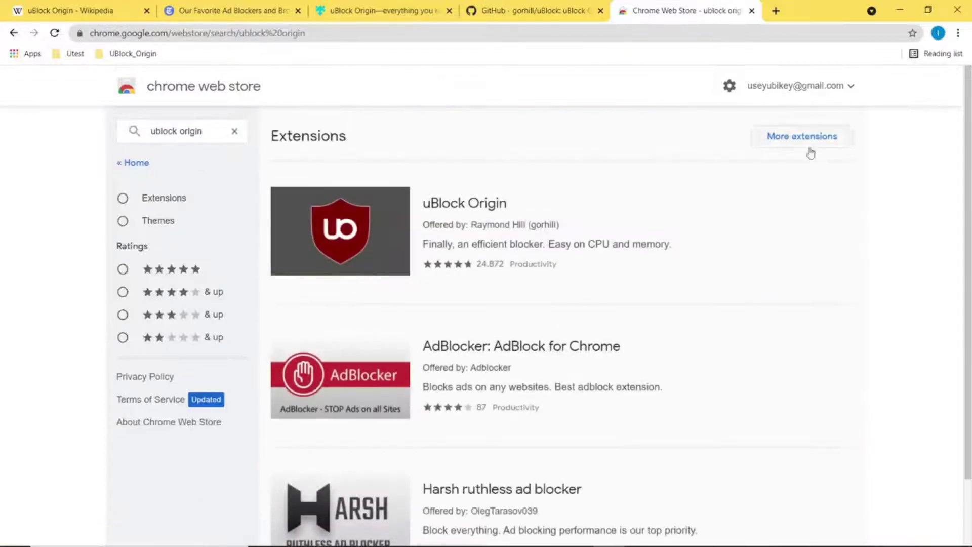
left_click(503, 208)
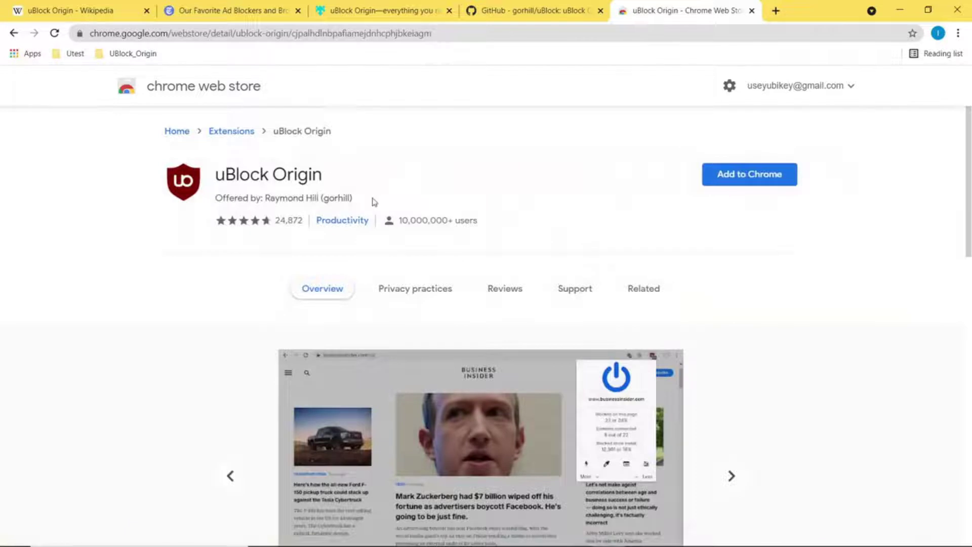
left_click(743, 174)
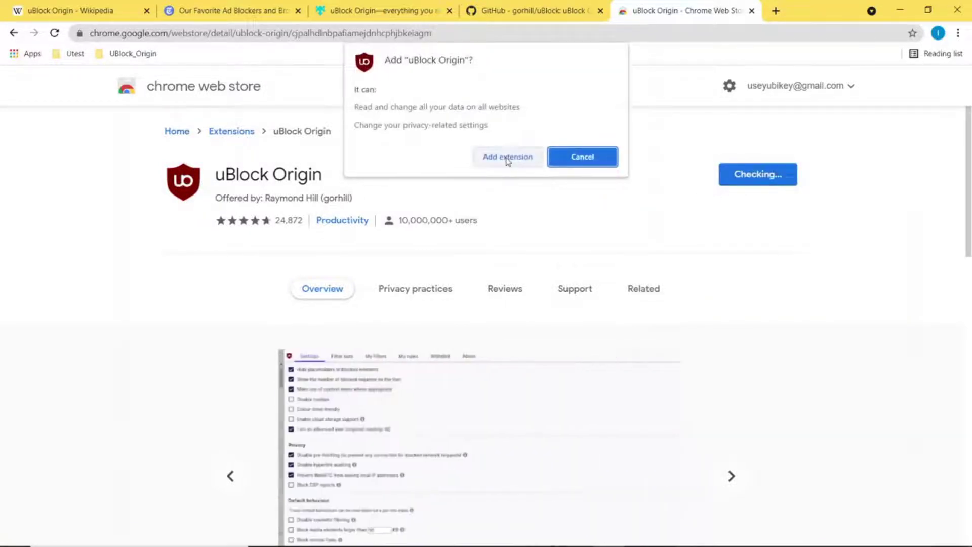
left_click(507, 158)
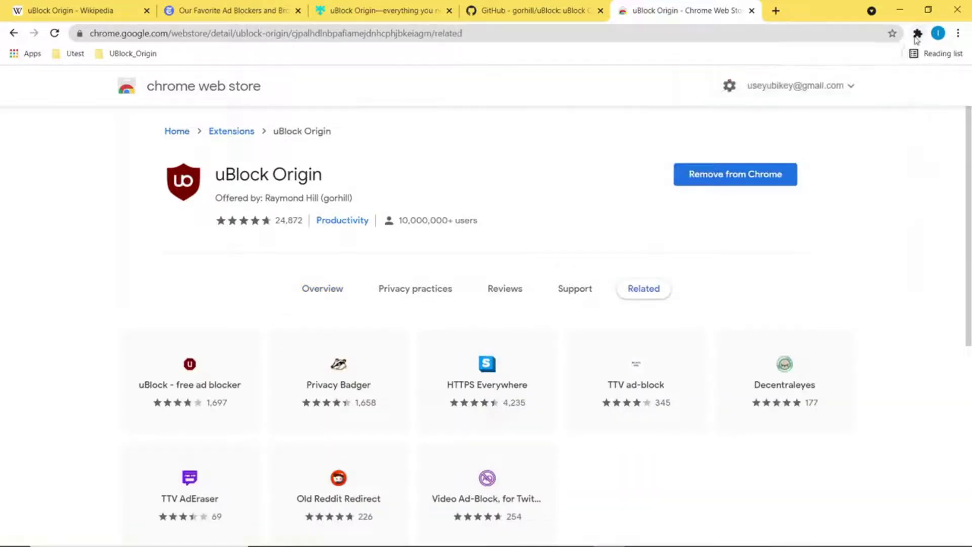
- Pin uBlock Origin to the toolbar from the Extensions menu
left_click(918, 34)
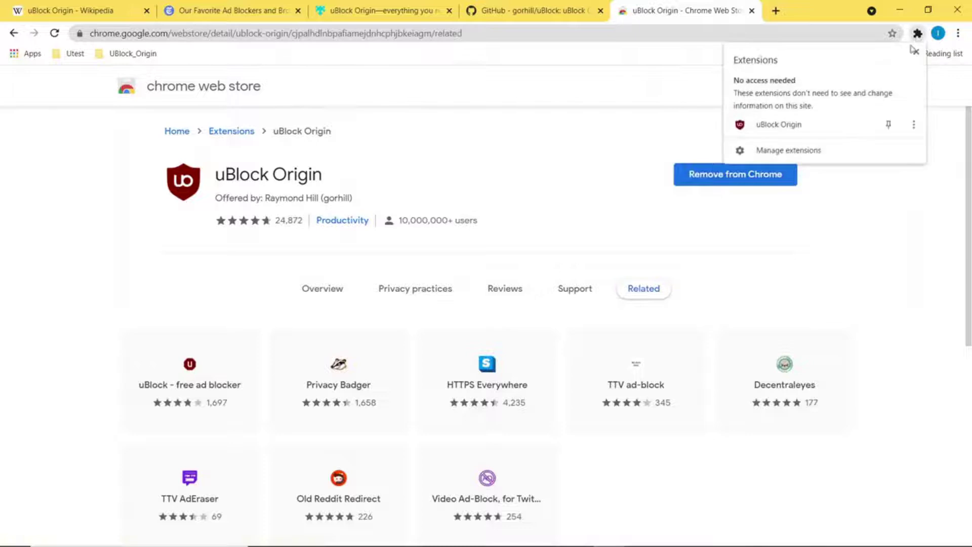
left_click(888, 125)
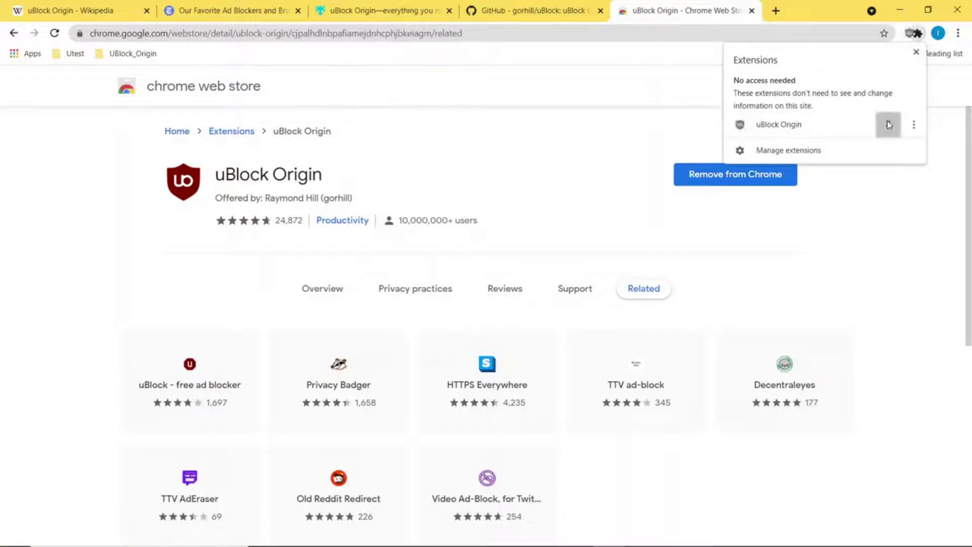
left_click(888, 216)
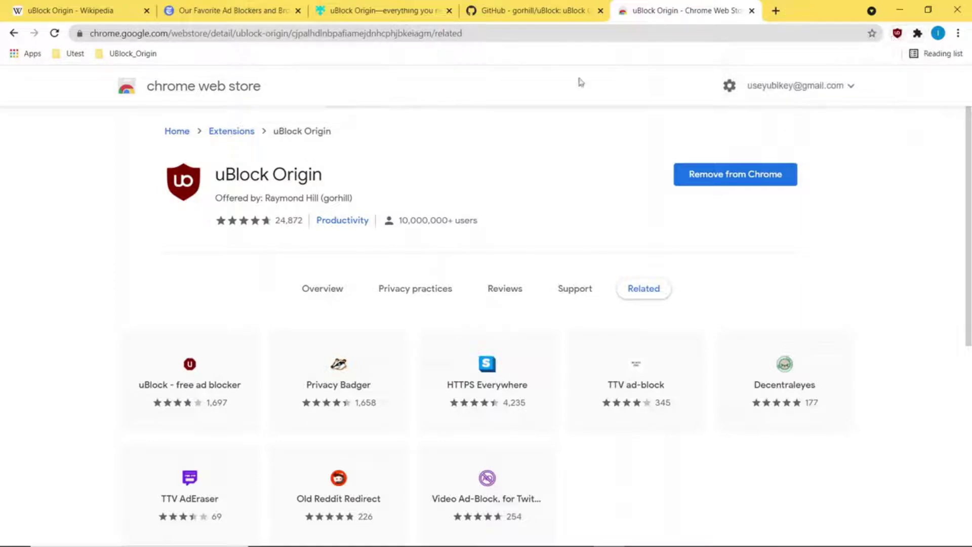
left_click(476, 34)
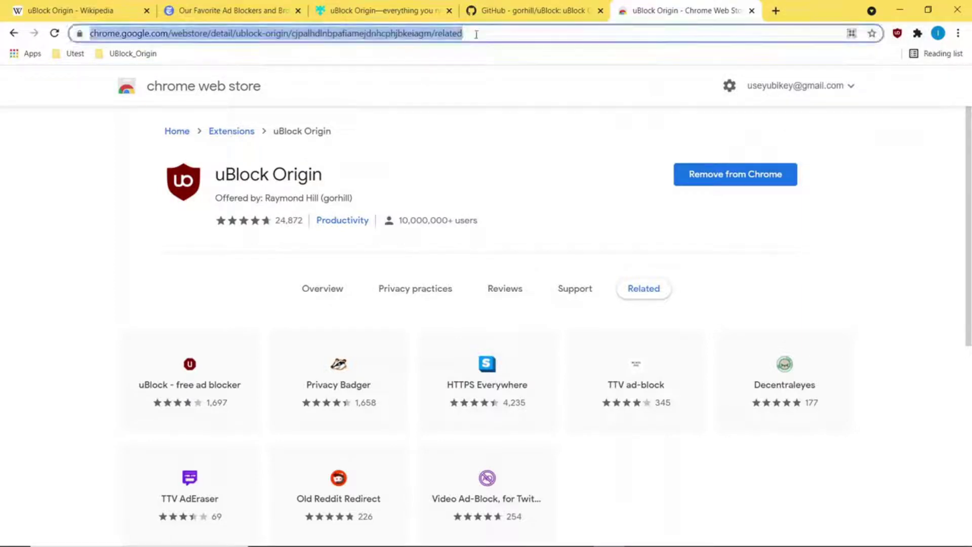
- Load yahoo.com and show uBlock Origin's popup reporting 33 blocked requests
key("BackSpace")
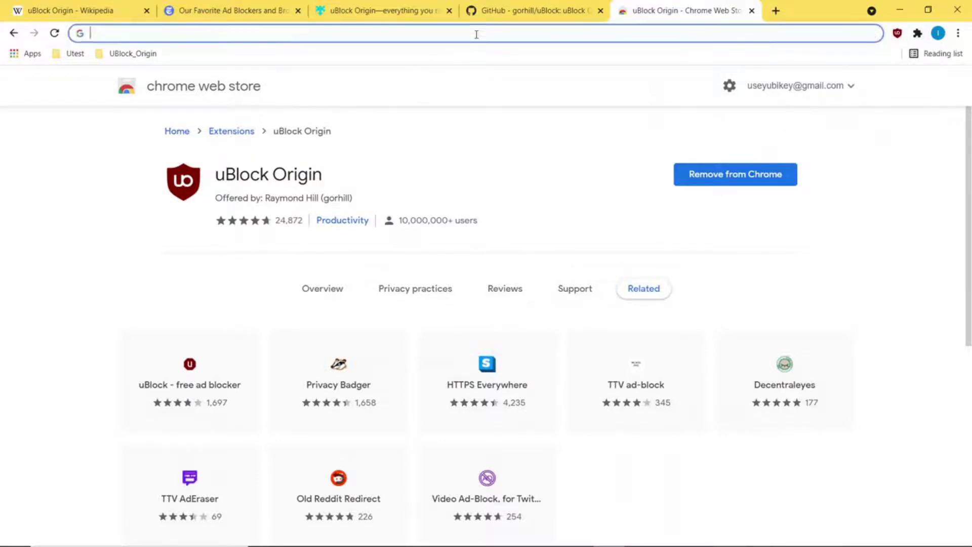
type("yahoo.com")
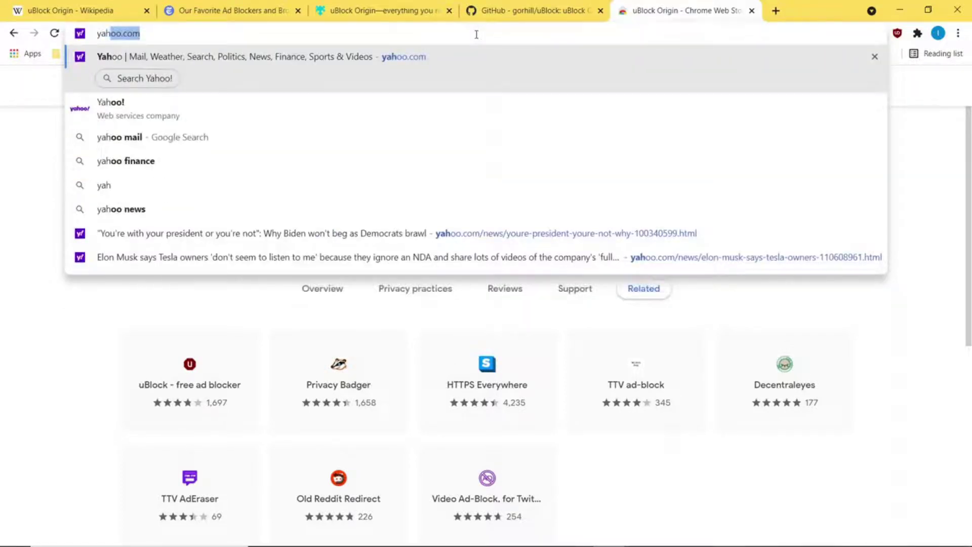
key("Return")
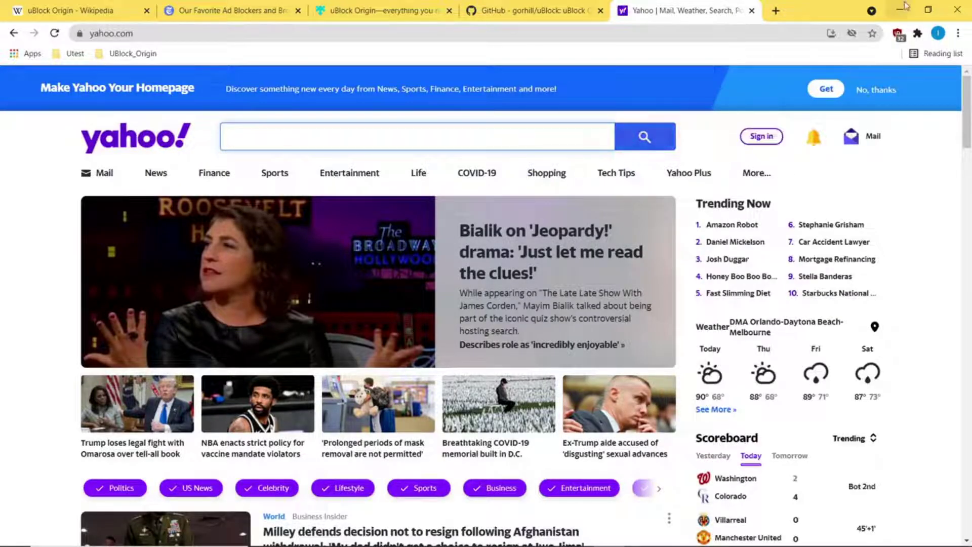
left_click(898, 35)
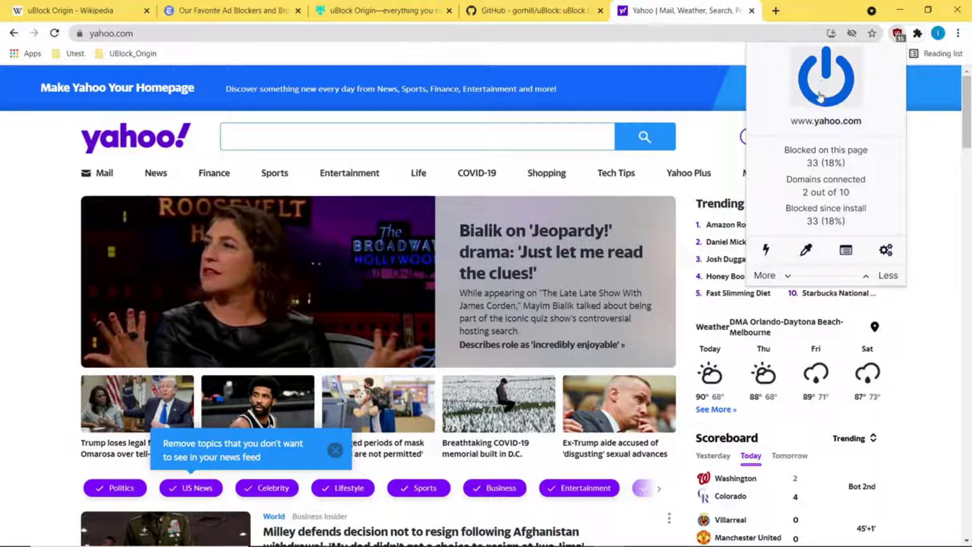
- Disable uBlock Origin on yahoo.com and reload to see ads, then re-enable and reload
left_click(852, 98)
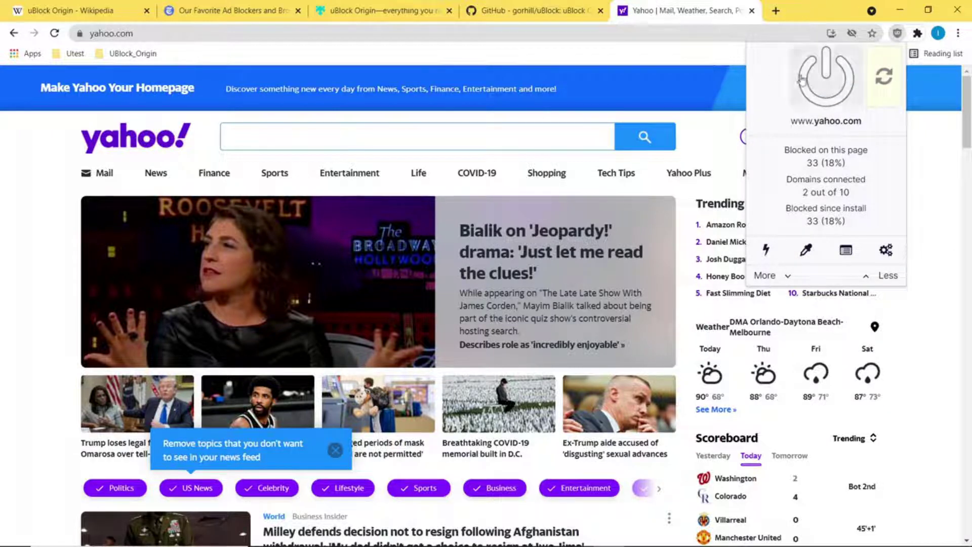
left_click(884, 81)
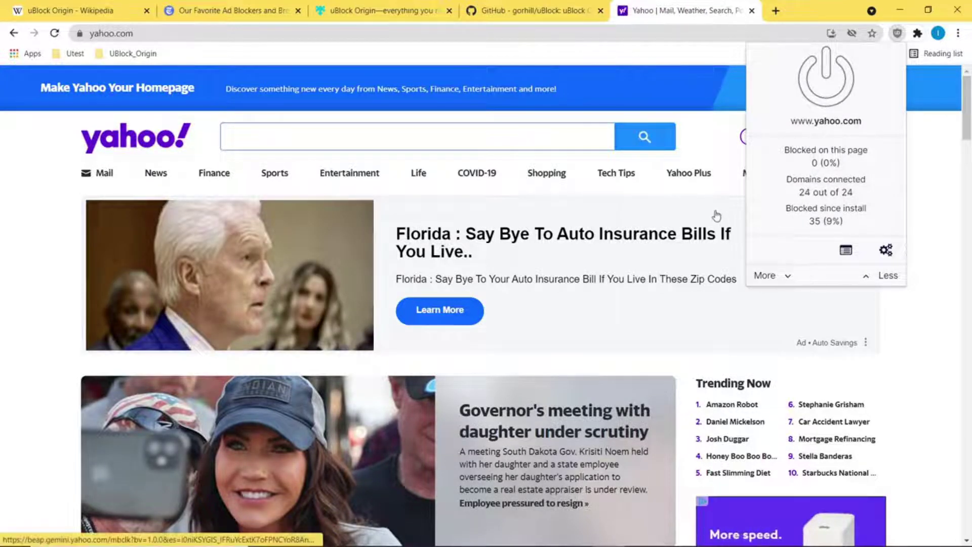
left_click(825, 92)
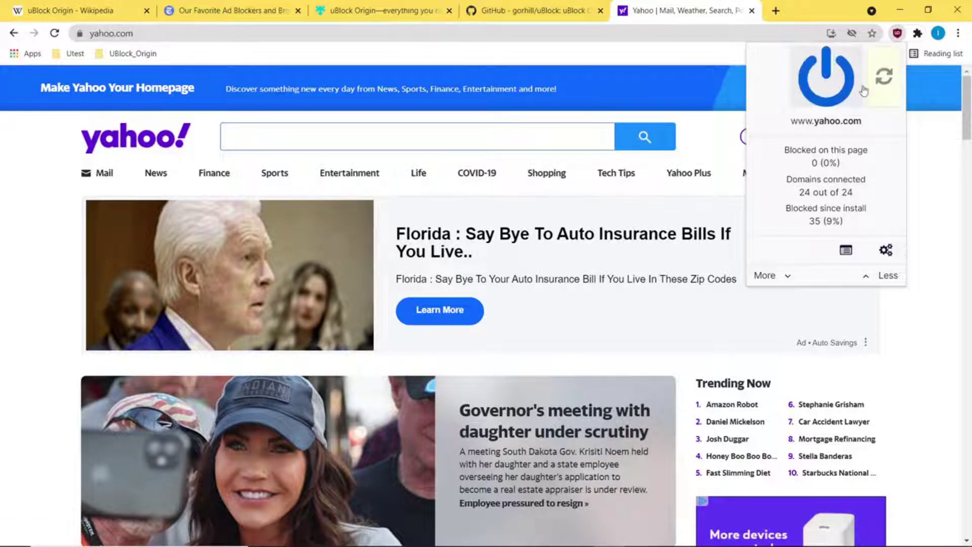
left_click(892, 80)
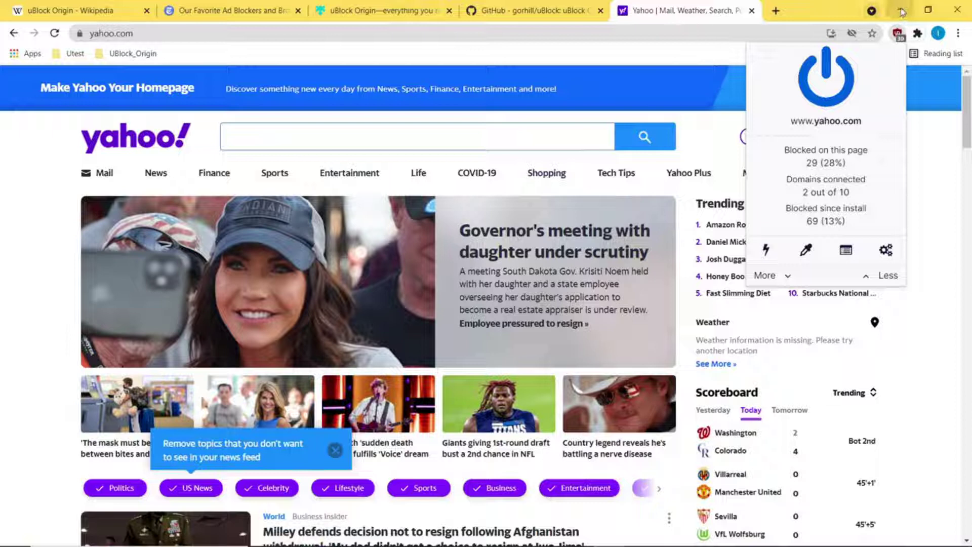
left_click(901, 11)
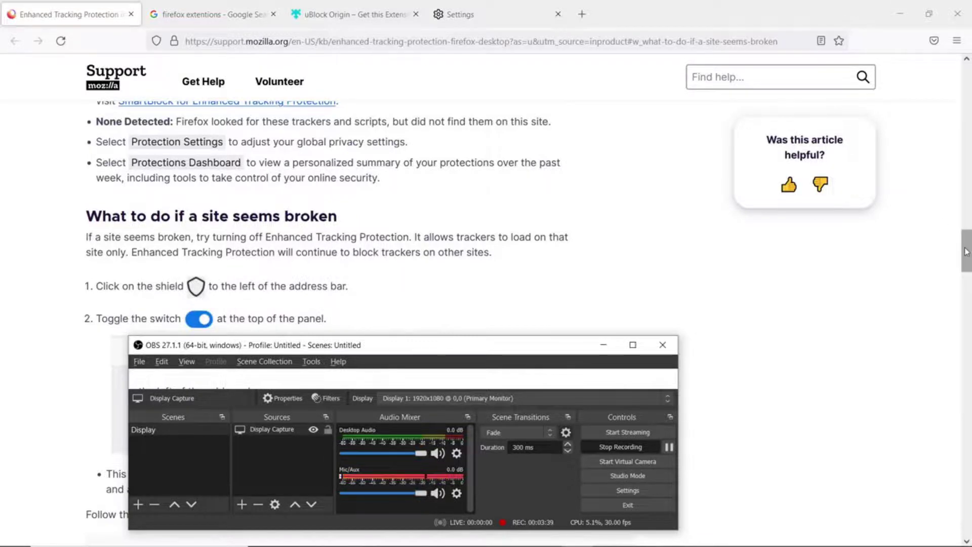
- Scroll Firefox's Enhanced Tracking Protection article to 'What Enhanced Tracking Protection blocks', then move to Settings
left_click_drag(967, 251, 969, 84)
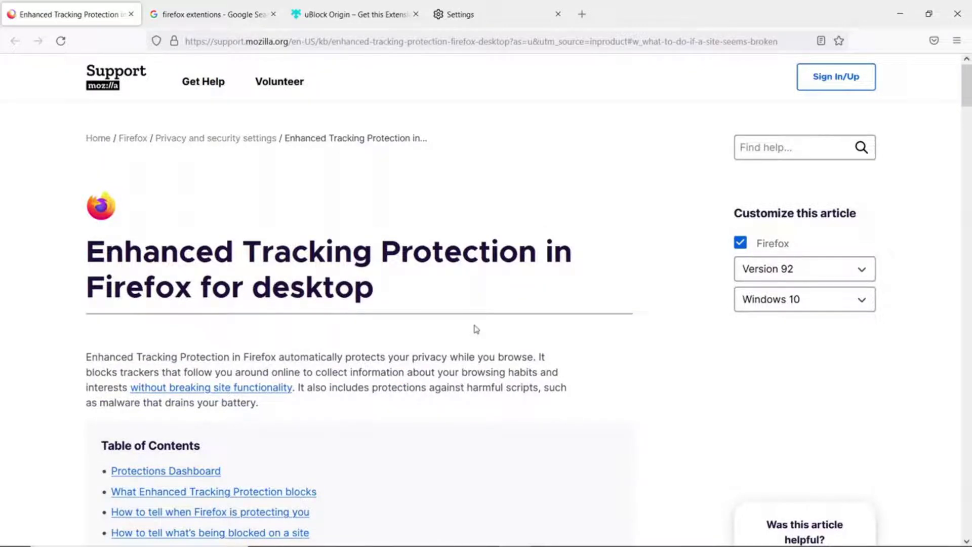
scroll(476, 329, "down", 4)
scroll(555, 312, "down", 6)
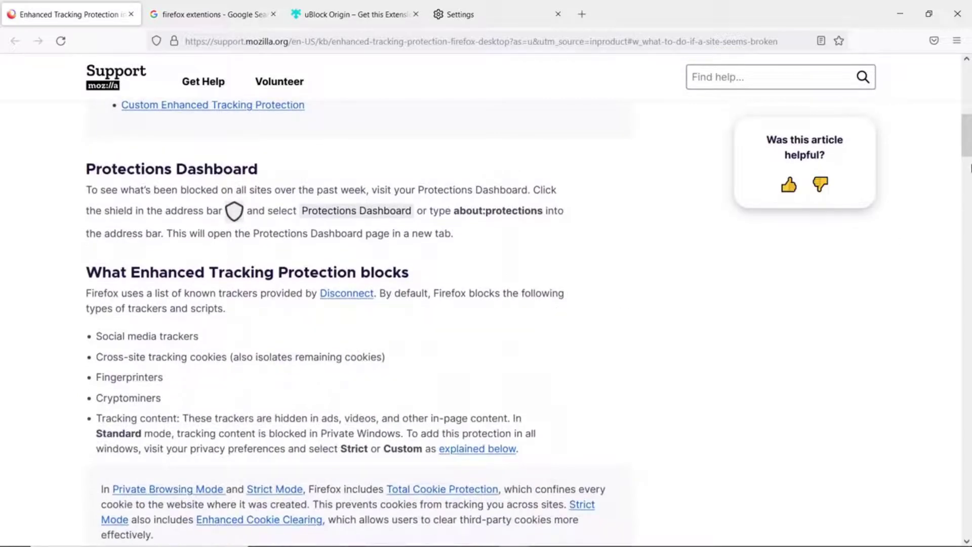
left_click_drag(968, 147, 969, 158)
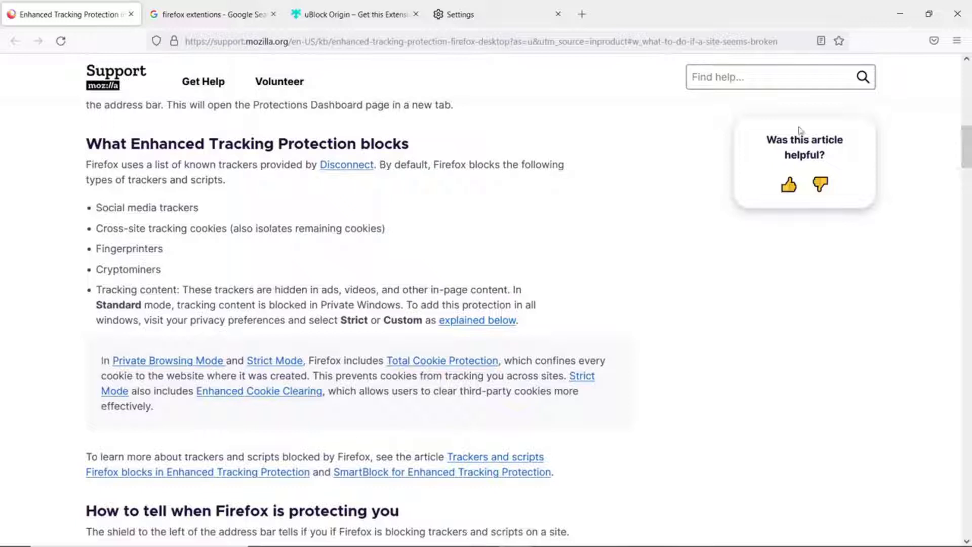
left_click(518, 17)
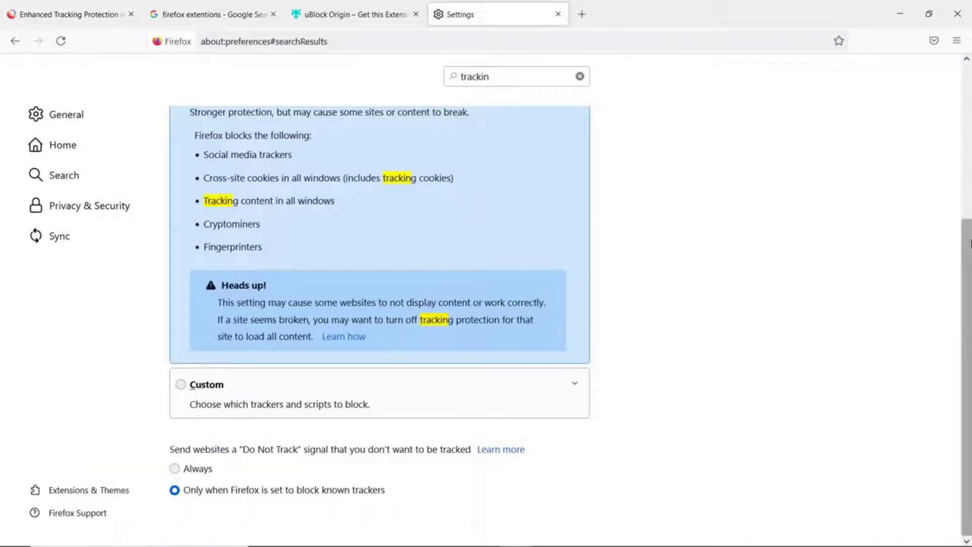
- Search Firefox Settings for 'tracking', reopening Settings from the application menu
left_click_drag(967, 243, 736, 57)
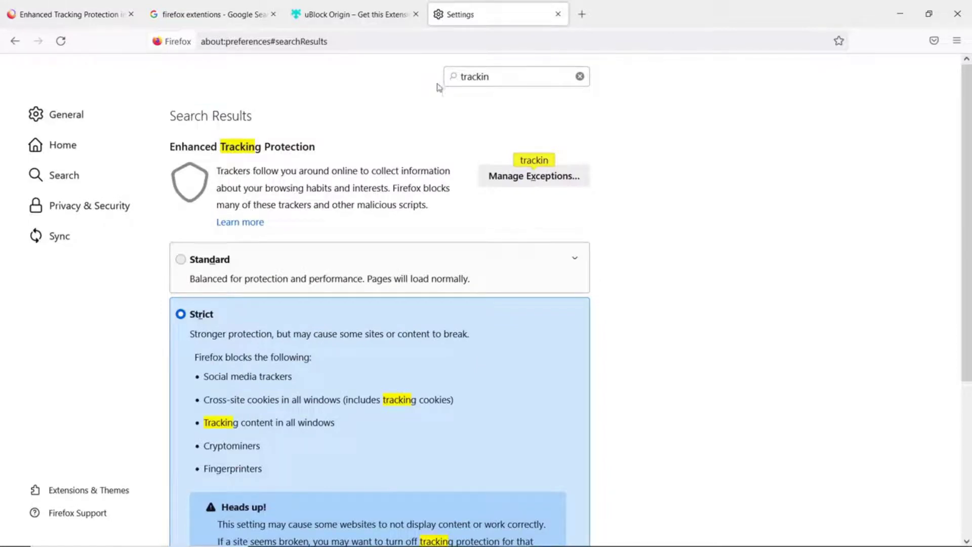
left_click(498, 78)
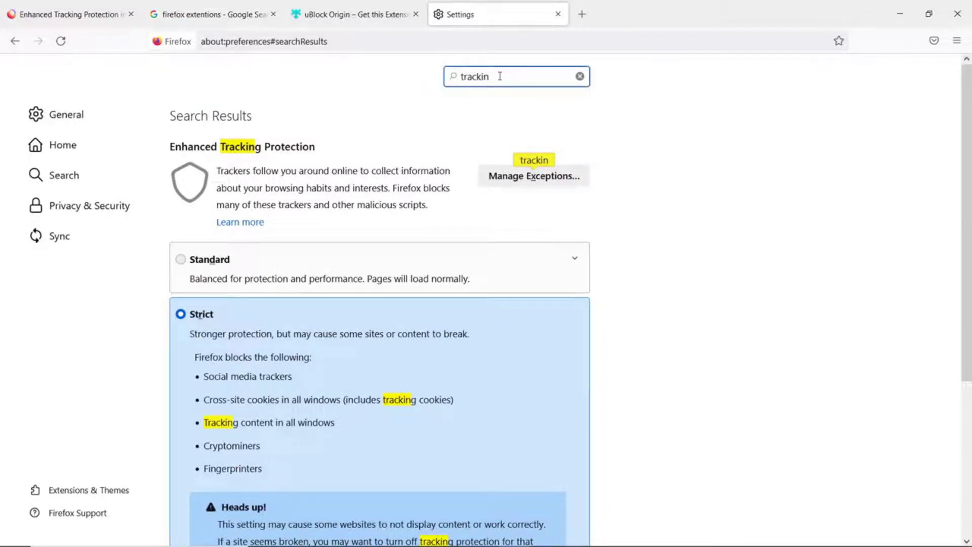
key("BackSpace")
key("BackSpace")
key("BackSpace")
key("BackSpace")
key("BackSpace")
key("BackSpace")
key("BackSpace")
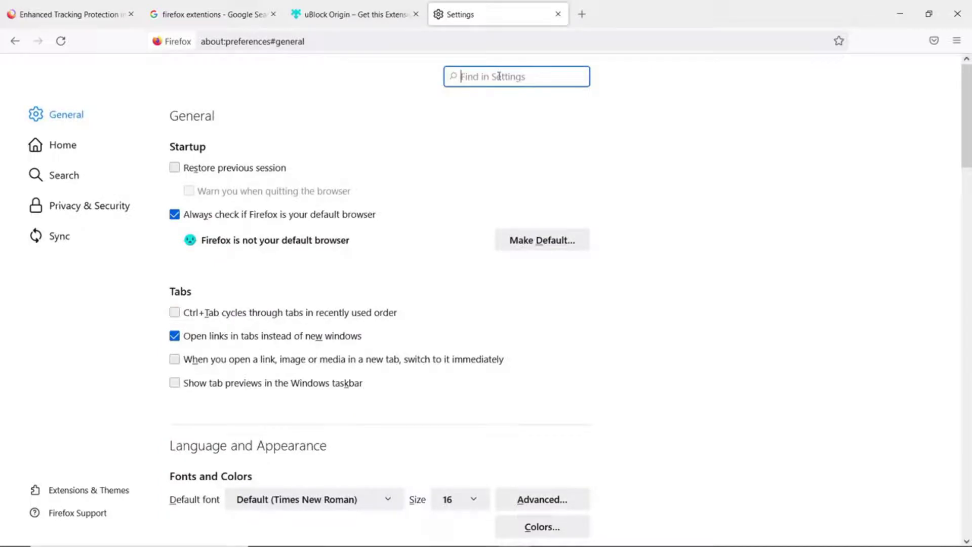
type("tra")
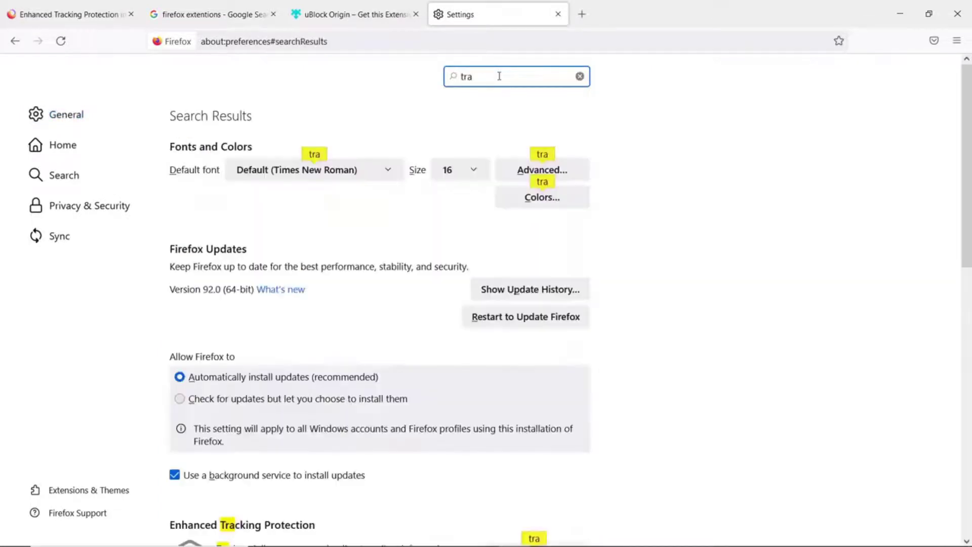
type("cking")
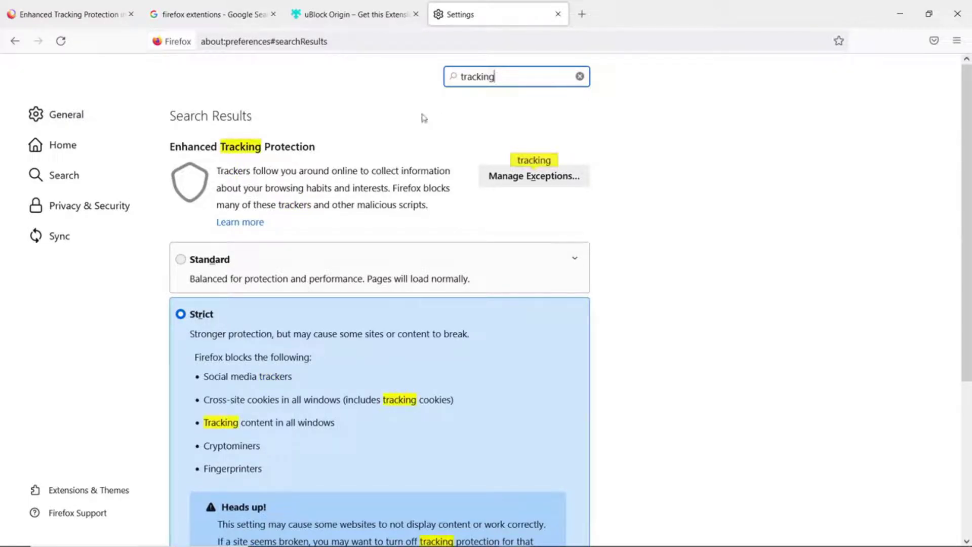
left_click(956, 41)
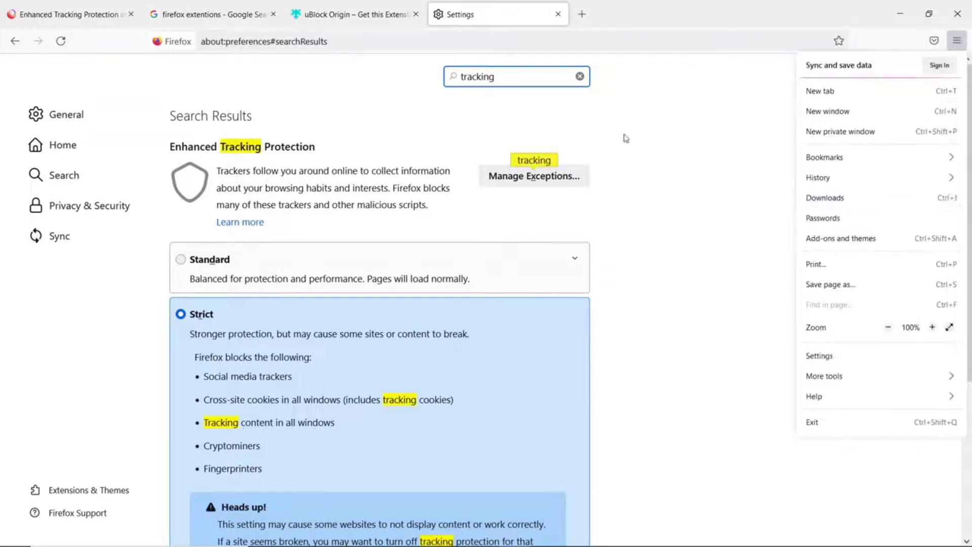
left_click(833, 357)
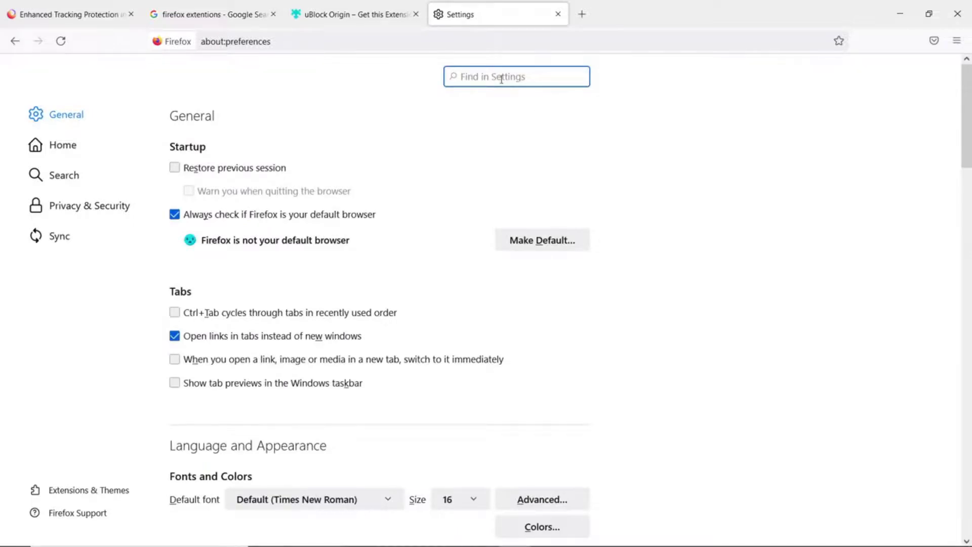
type("tracking")
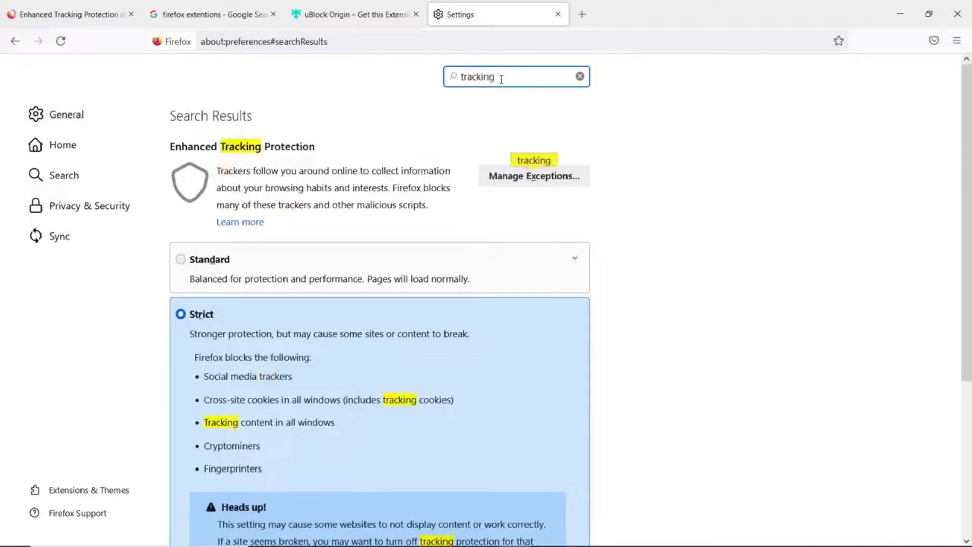
- Review the Strict and Custom tracking options, then return to the Enhanced Tracking Protection article
scroll(466, 299, "down", 3)
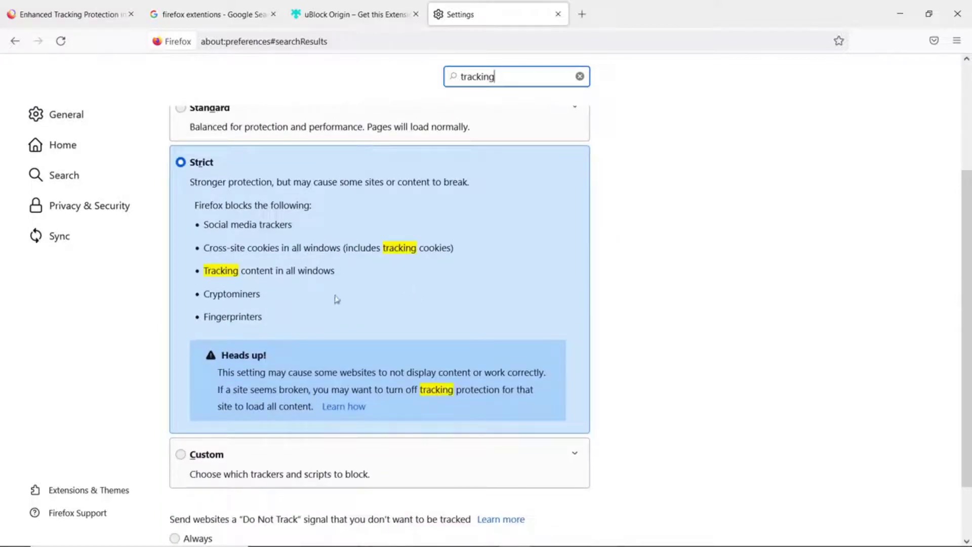
scroll(727, 388, "up", 3)
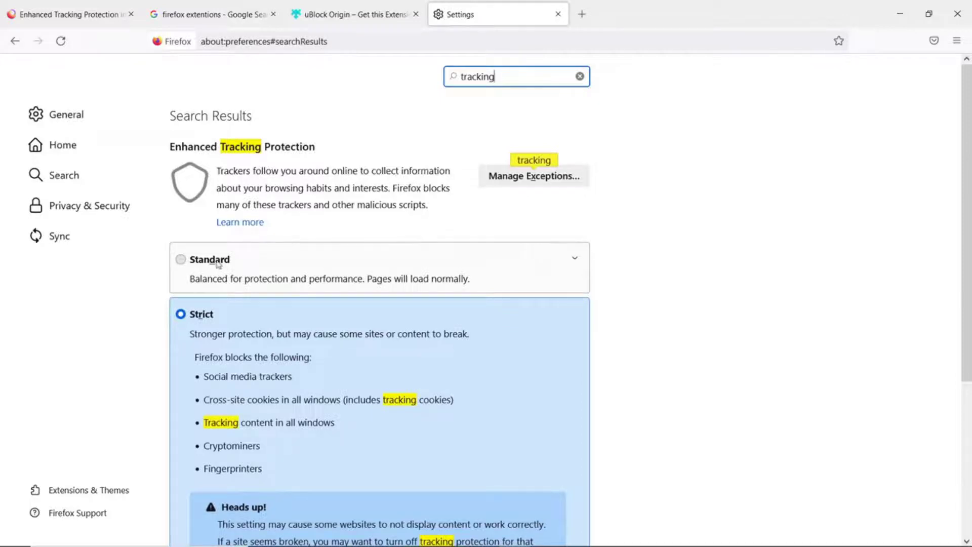
scroll(748, 310, "down", 4)
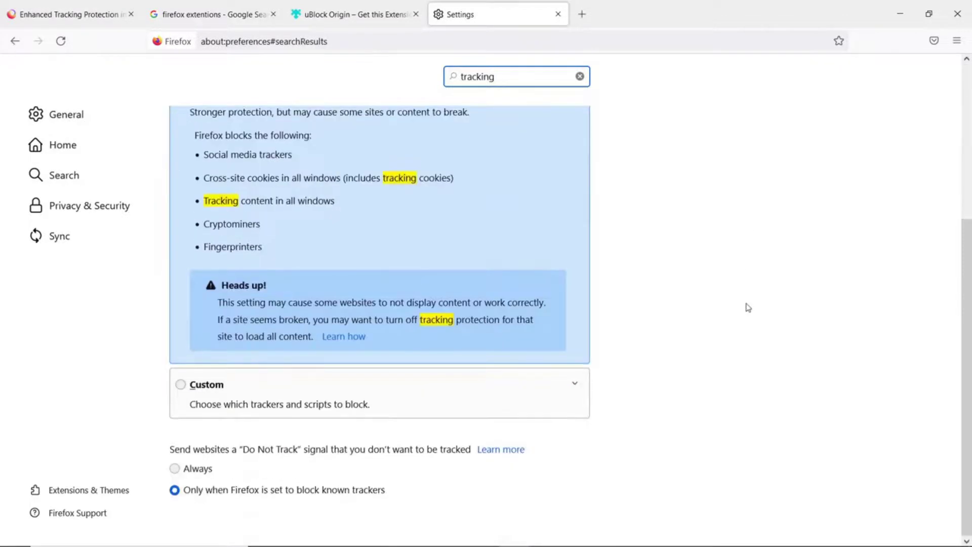
scroll(749, 307, "up", 2)
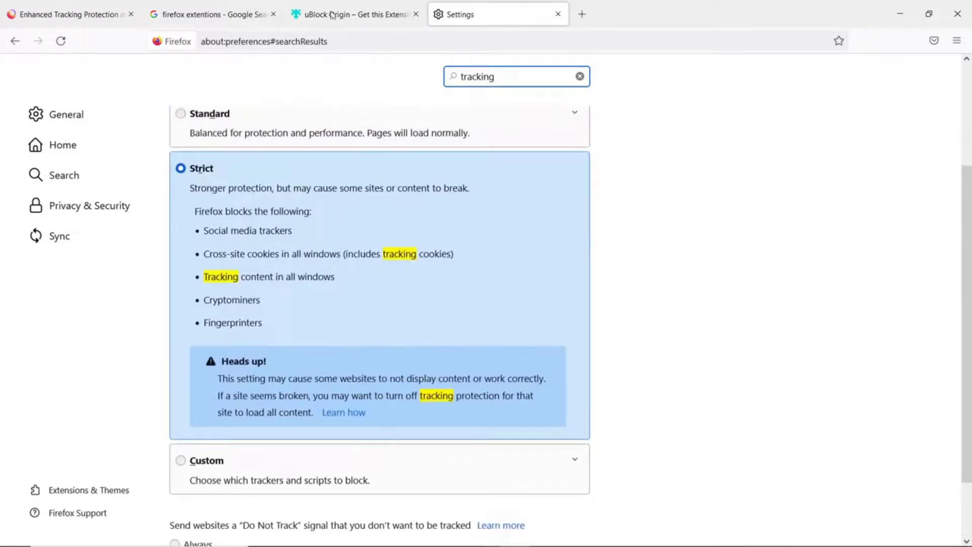
left_click(77, 11)
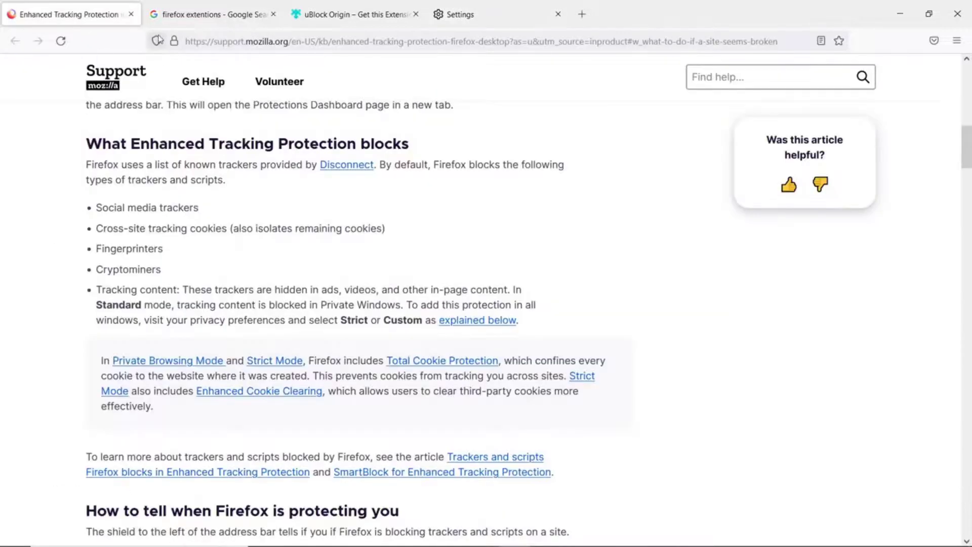
- Switch tracking protection off and back on for the support site, then go to the uBlock Origin tab
left_click(157, 40)
left_click(362, 102)
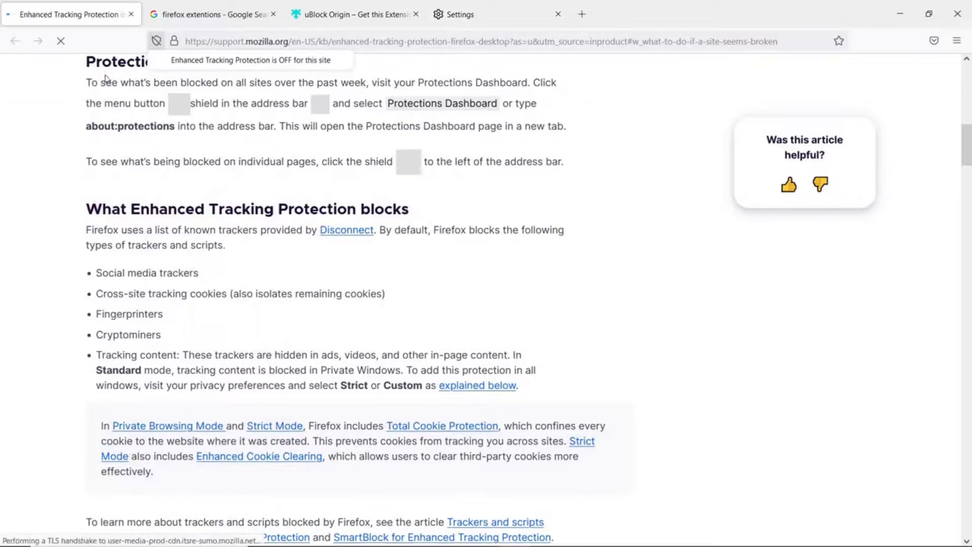
left_click(156, 41)
left_click(362, 100)
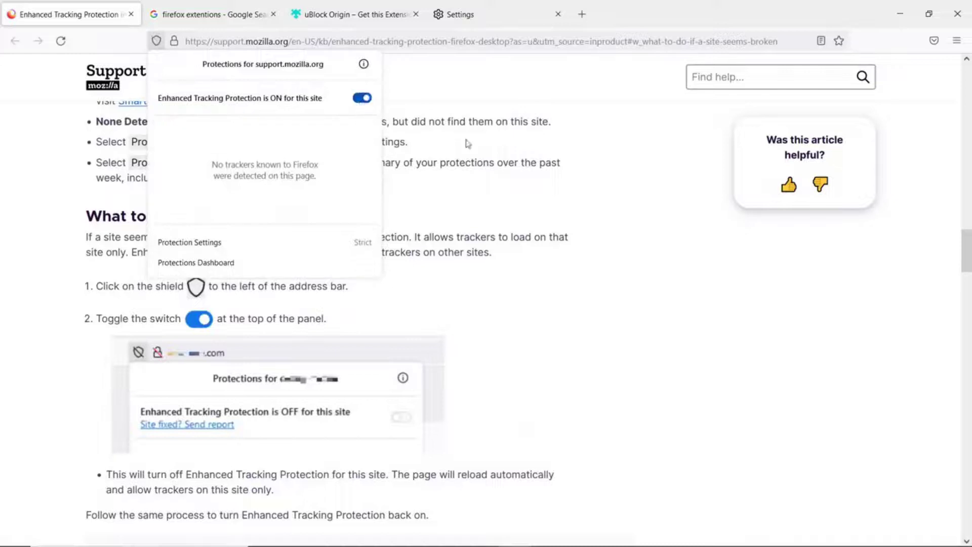
left_click(360, 20)
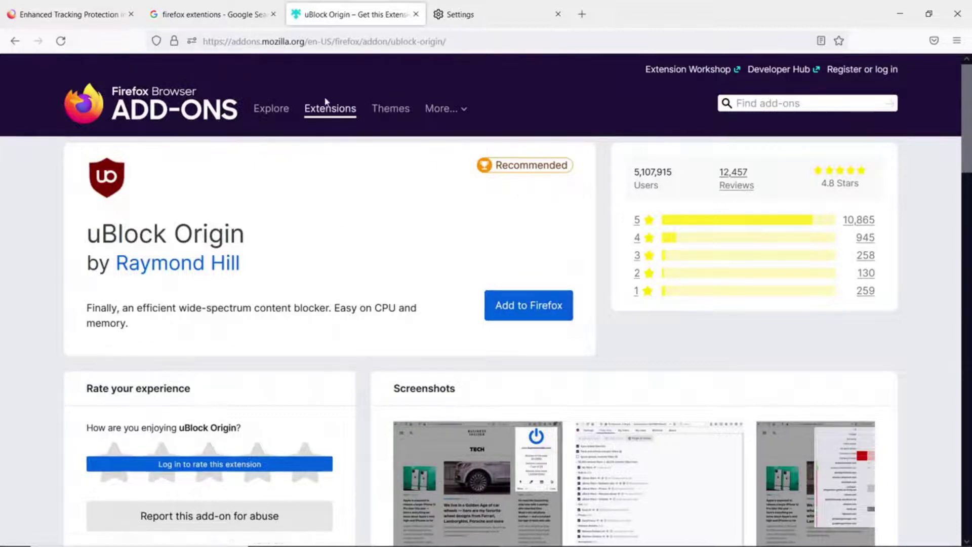
- Rerun the Google search for 'firefox extentions' and open the 'Extensions – Add-ons for Firefox' page
left_click(213, 20)
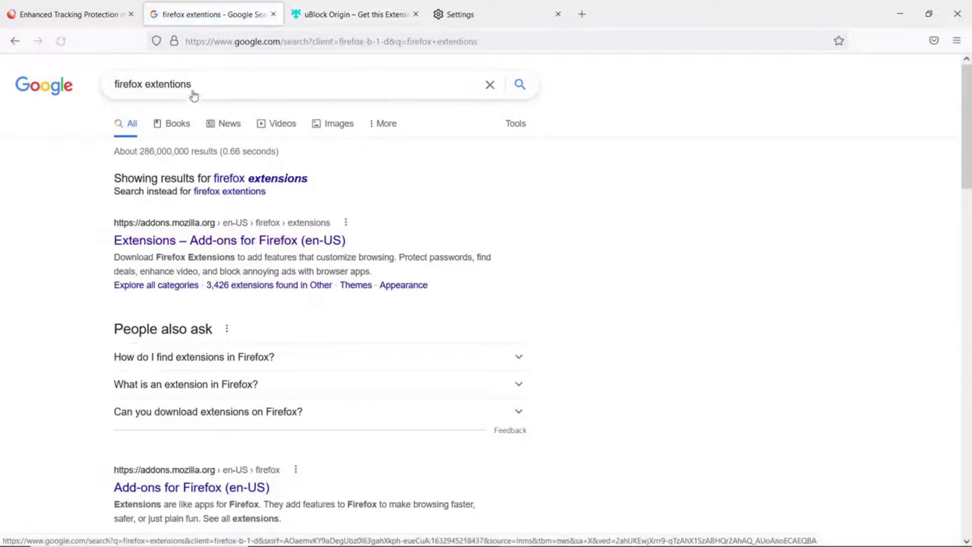
left_click(197, 84)
key("Return")
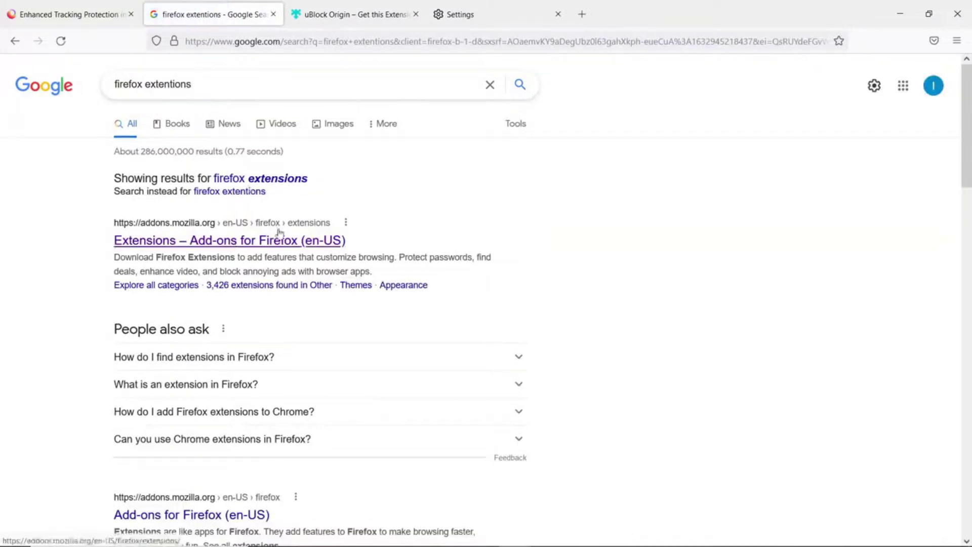
left_click(268, 241)
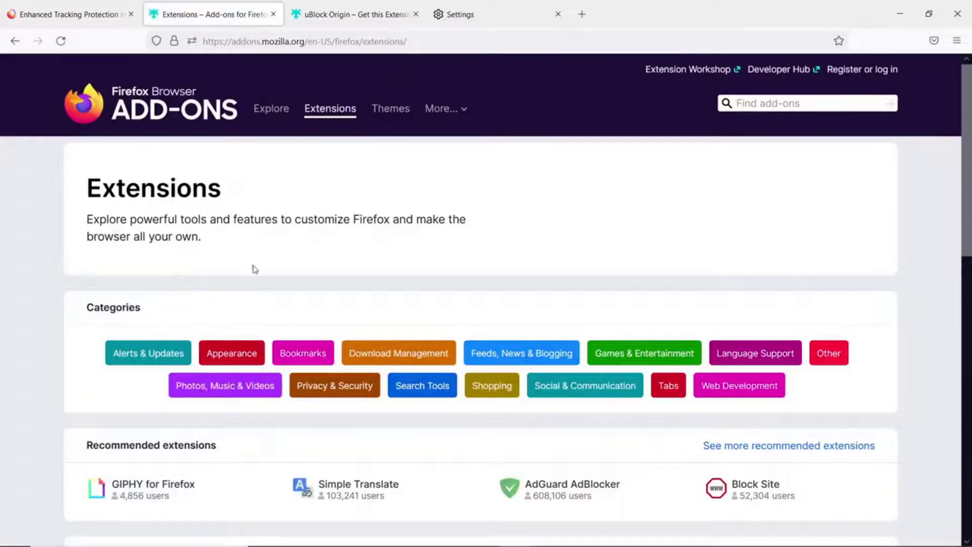
scroll(261, 238, "down", 3)
scroll(748, 131, "up", 3)
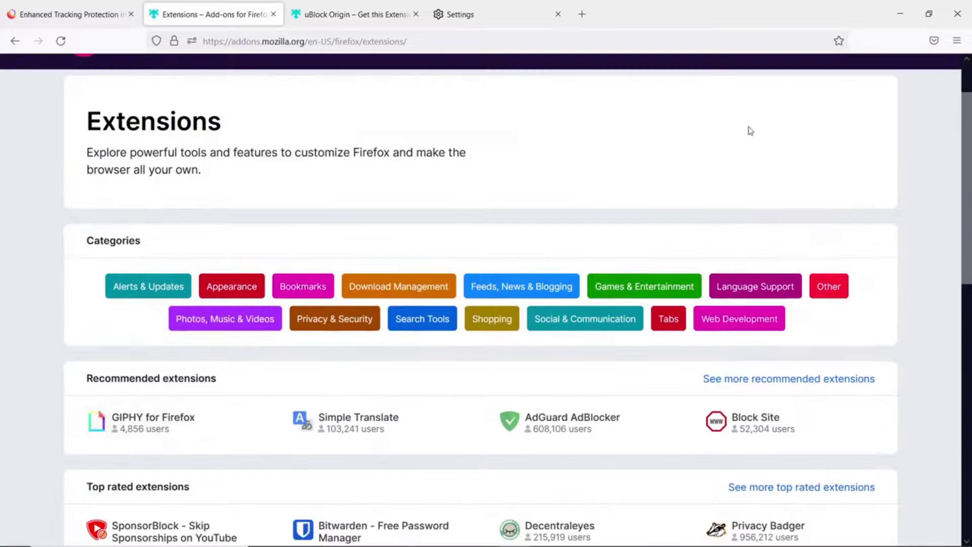
left_click(753, 101)
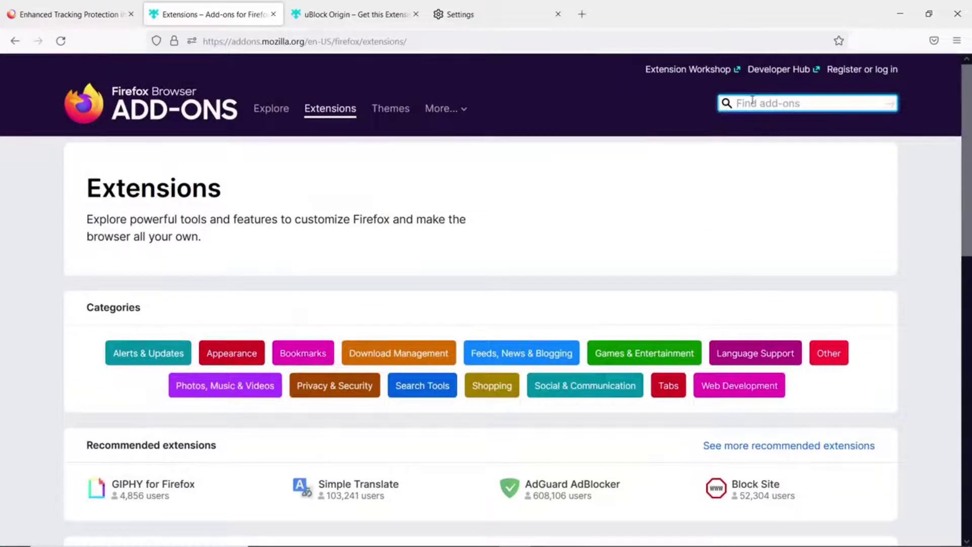
- Search 'ublock', add uBlock Origin to Firefox, and allow it in Private Windows
type("ublock")
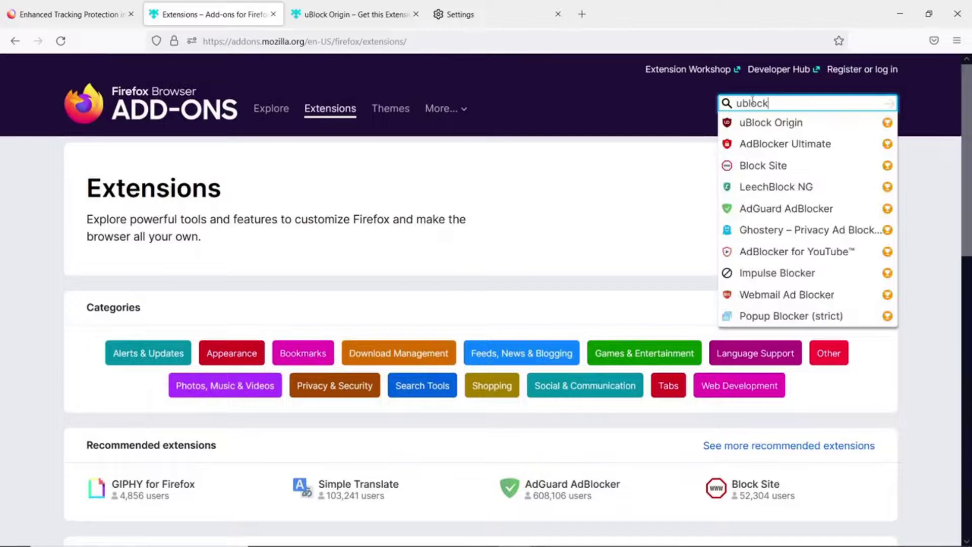
left_click(754, 123)
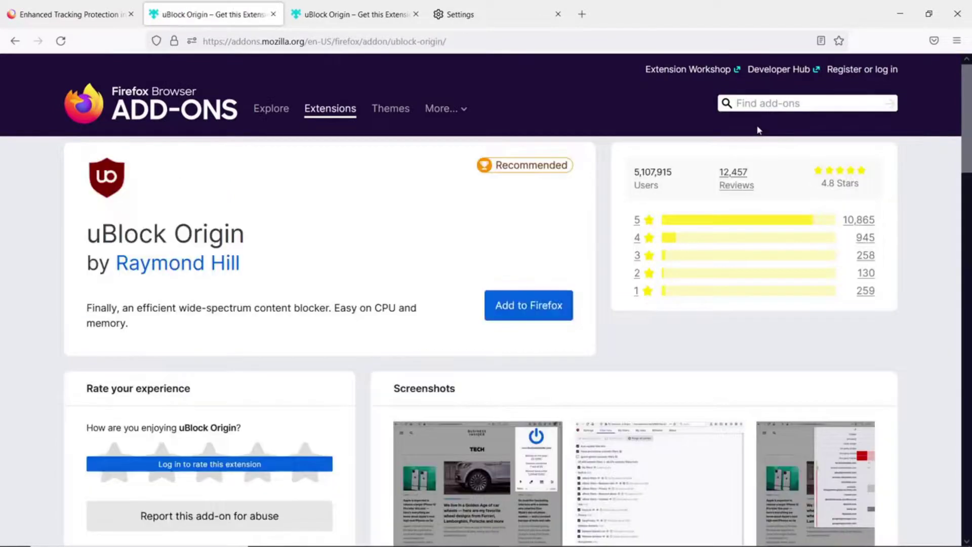
left_click(553, 305)
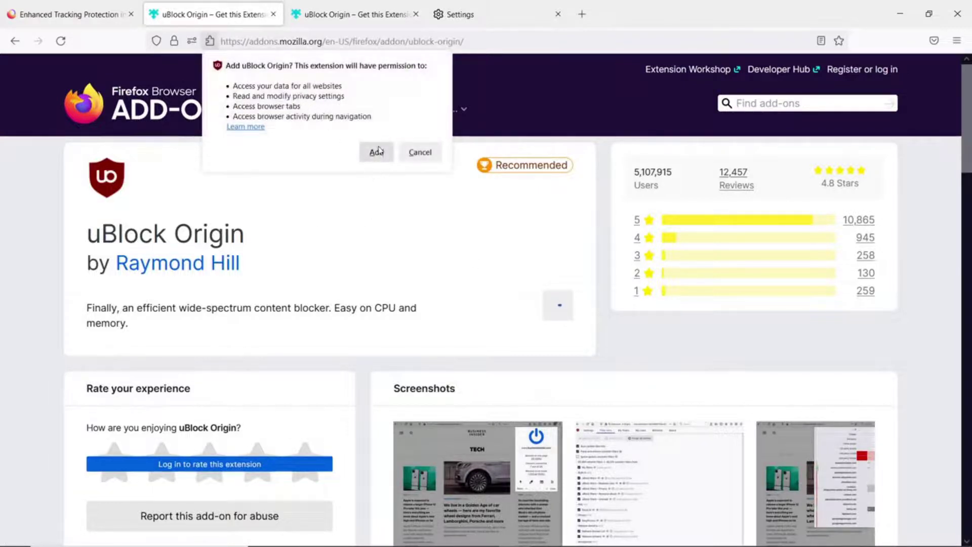
left_click(376, 151)
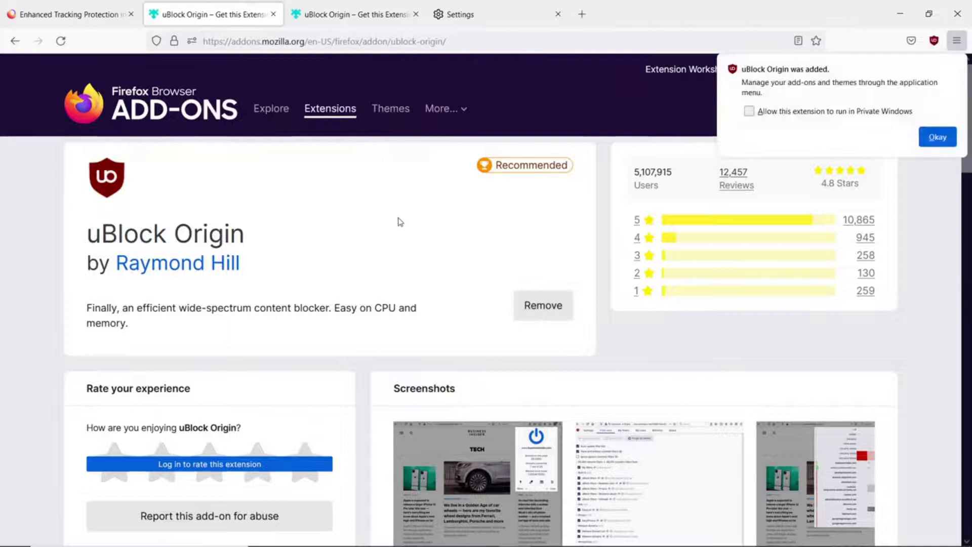
left_click(761, 113)
left_click(937, 138)
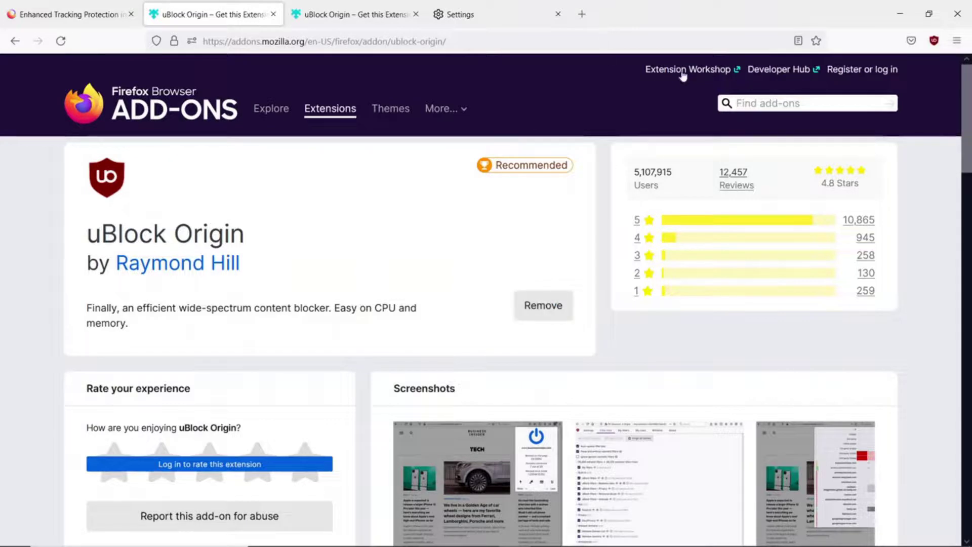
- Load yahoo.com and view uBlock Origin's panel showing 17 requests (6%) blocked
left_click(394, 41)
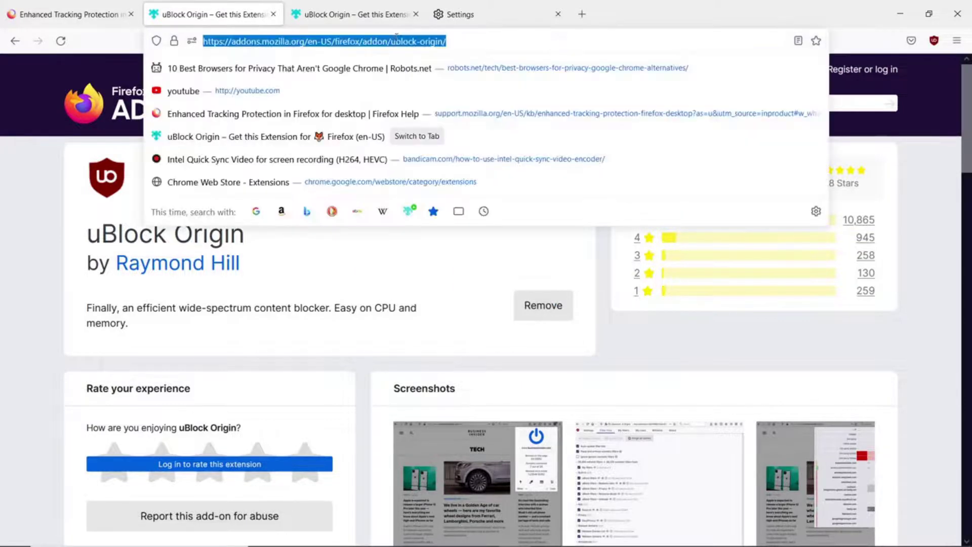
type("yaho")
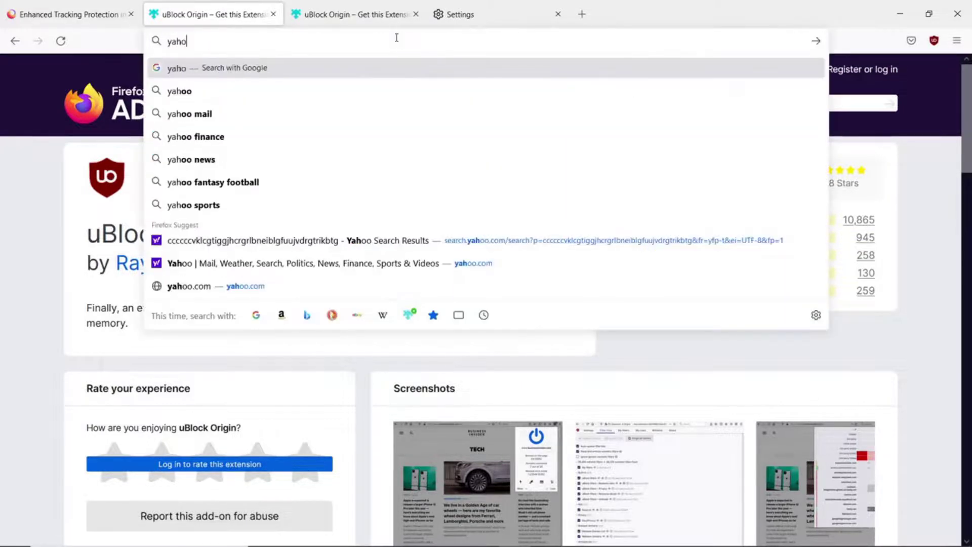
type("o.com")
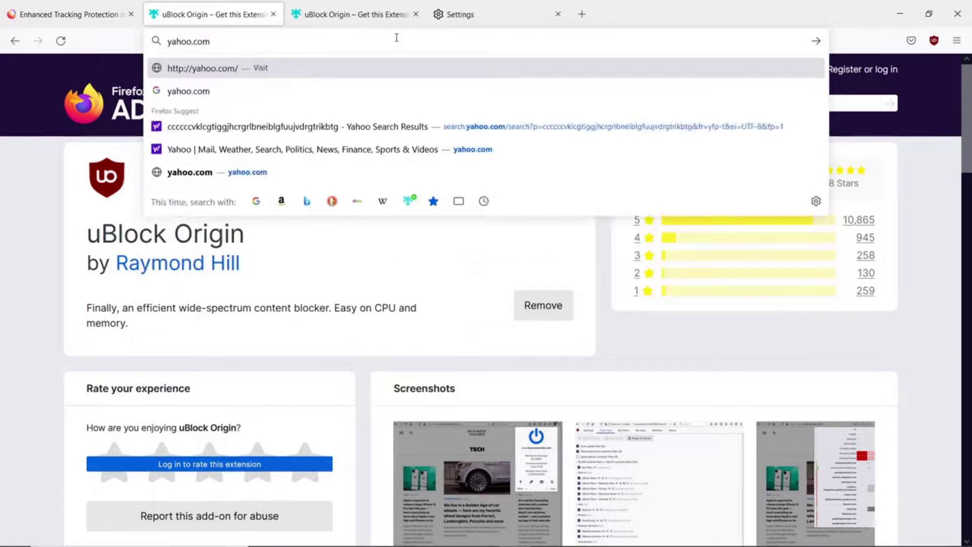
key("Return")
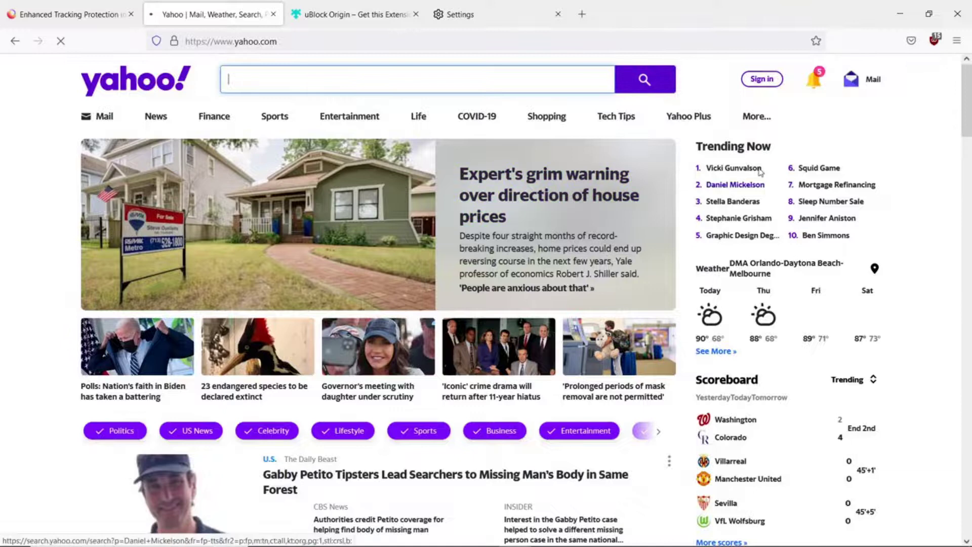
left_click(934, 40)
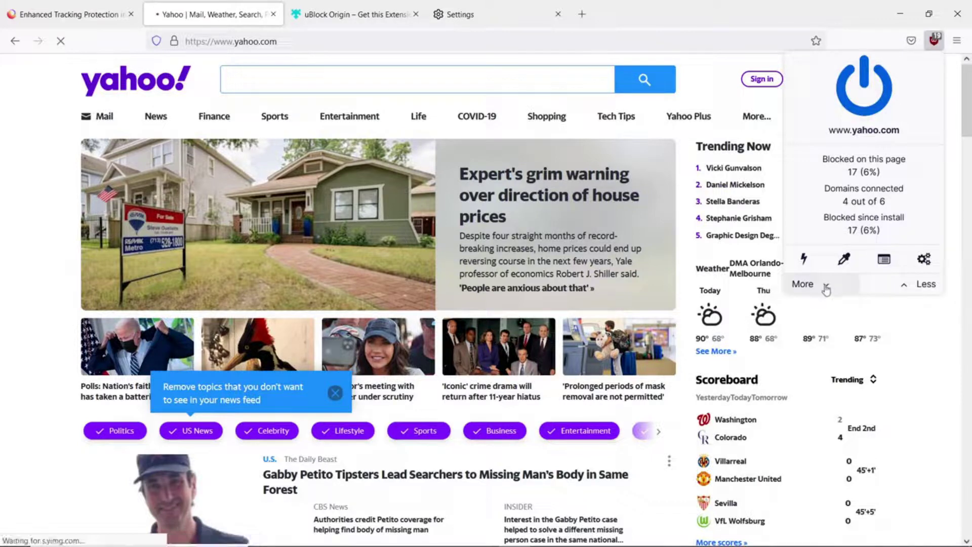
left_click(804, 283)
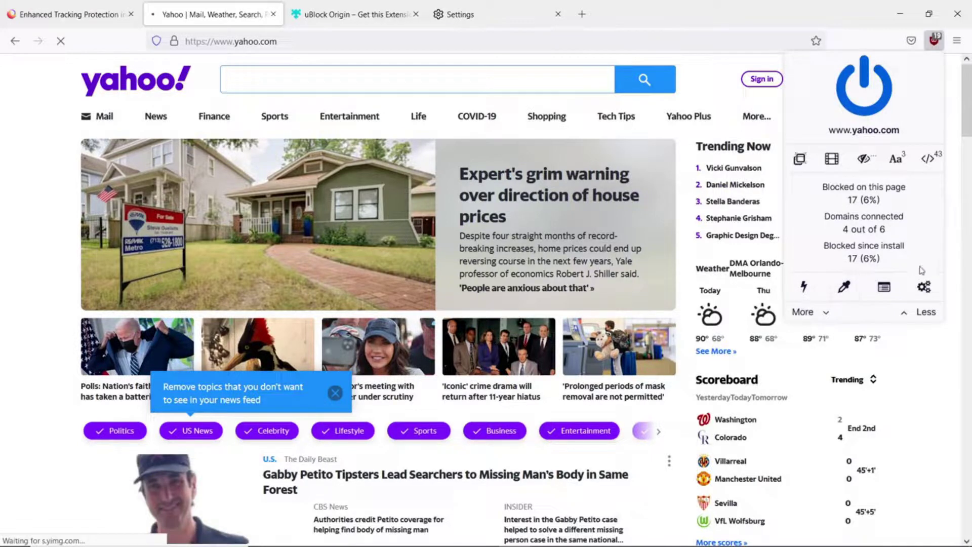